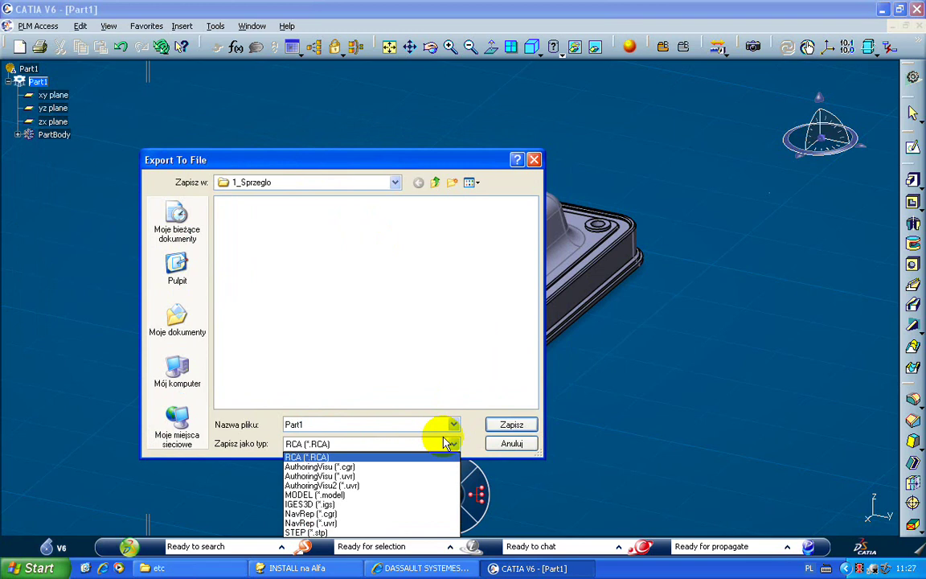
left_click(476, 420)
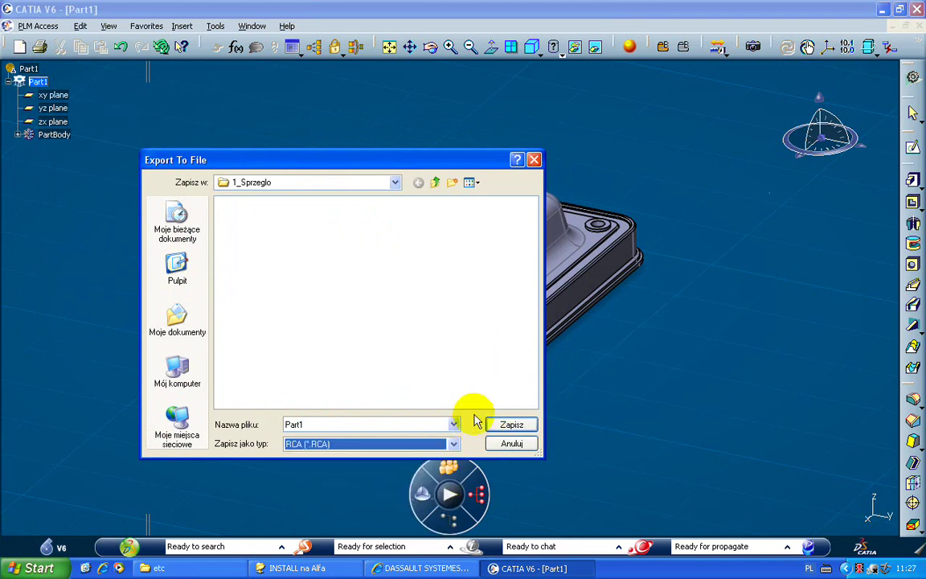
left_click_drag(272, 168, 240, 84)
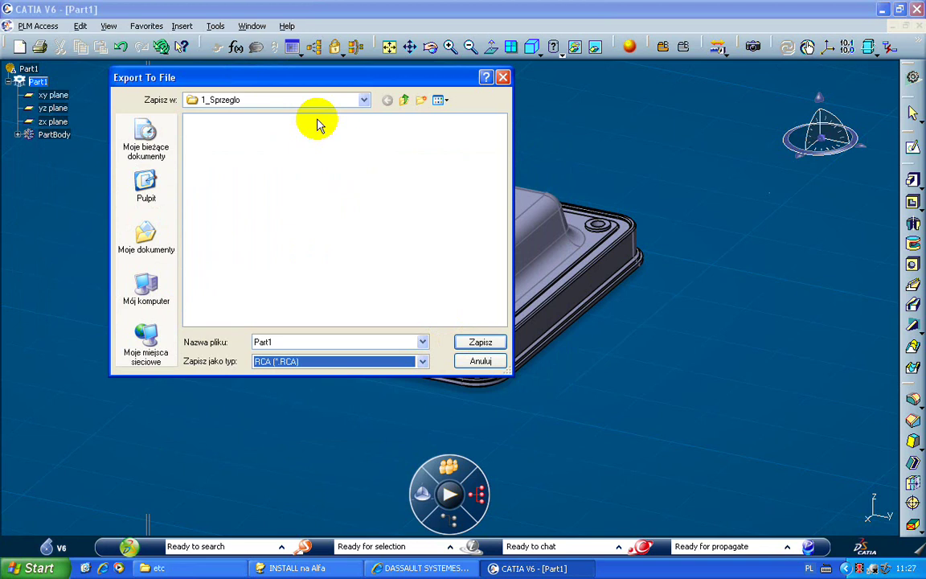
left_click(147, 191)
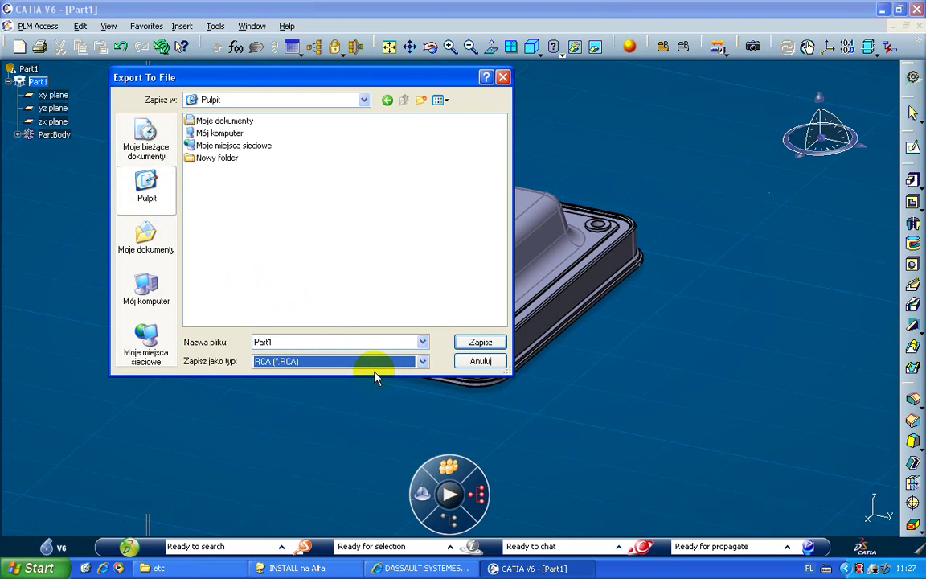
left_click(481, 362)
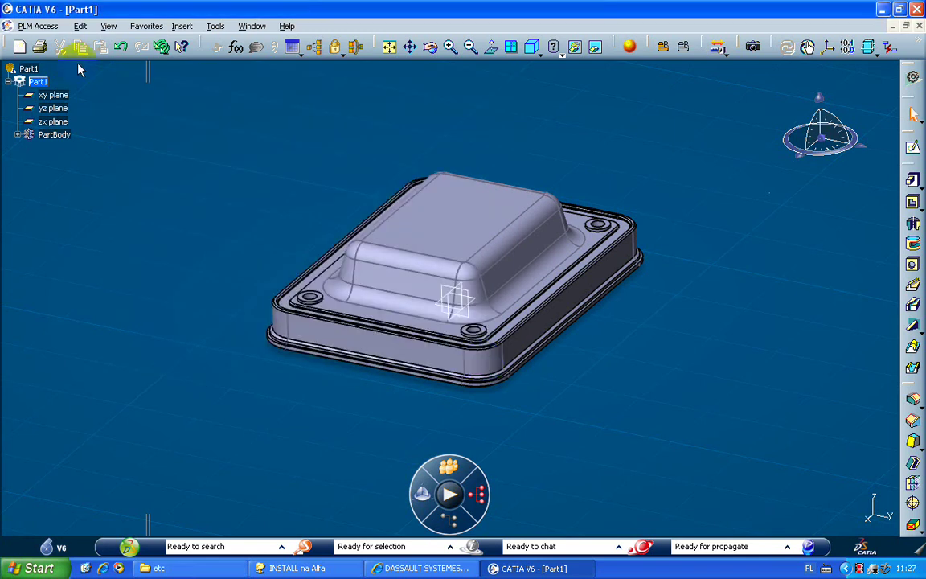
Try to export Part1 to the desktop (Pulpit) in IGES3D (*.igs) format.
left_click(26, 28)
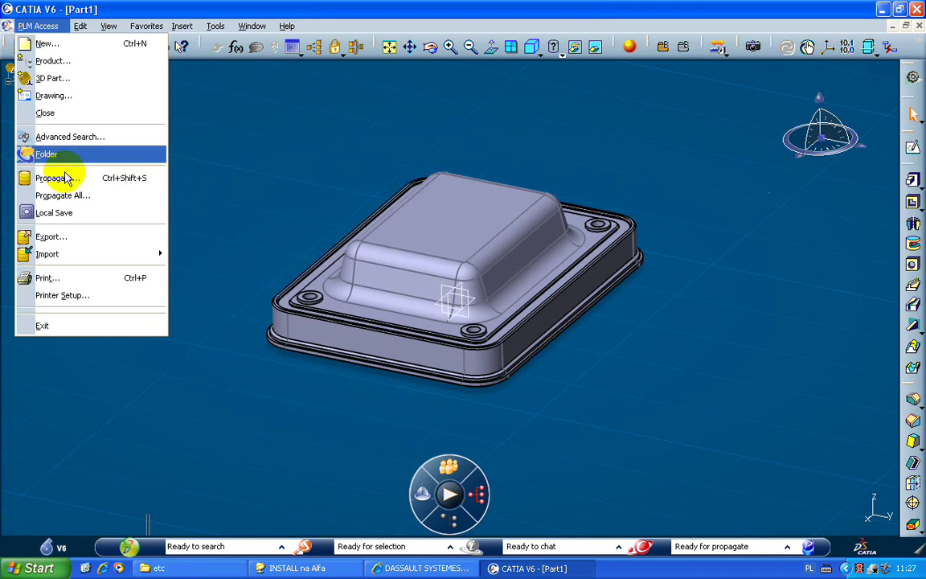
left_click(99, 239)
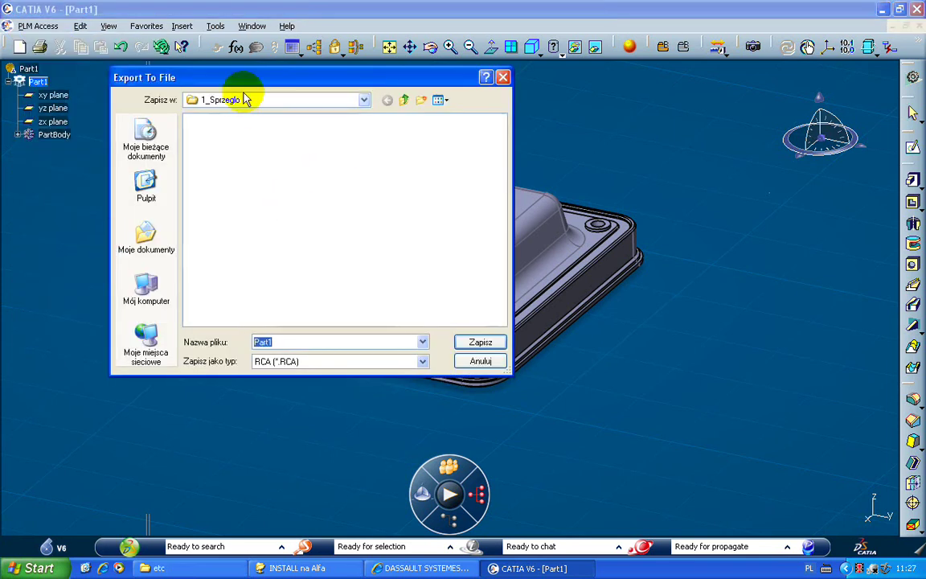
left_click_drag(225, 111, 225, 108)
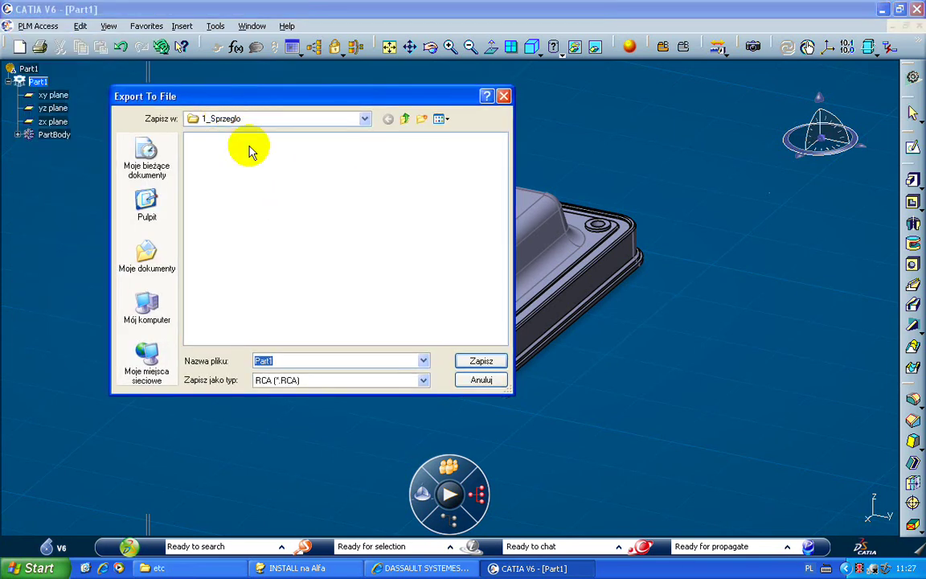
left_click(190, 26)
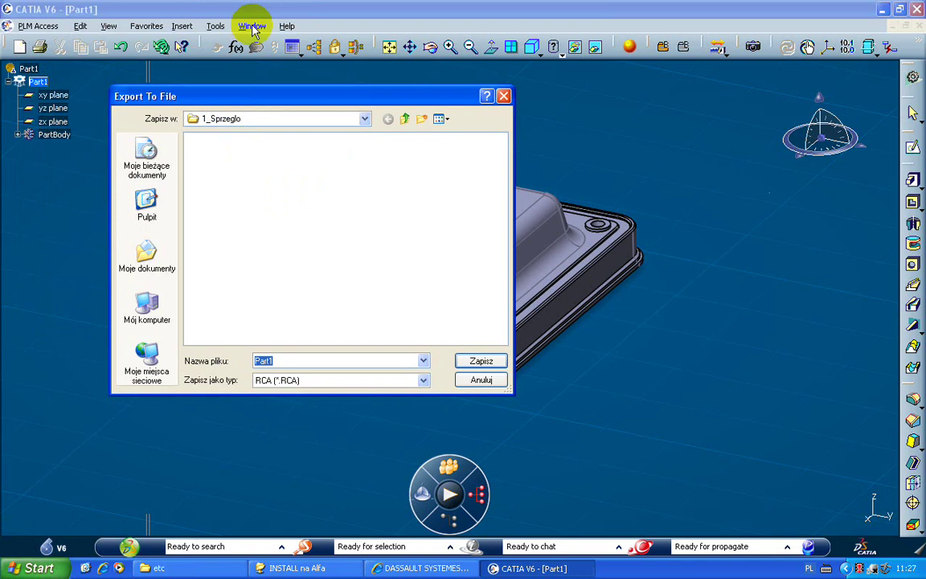
left_click(147, 202)
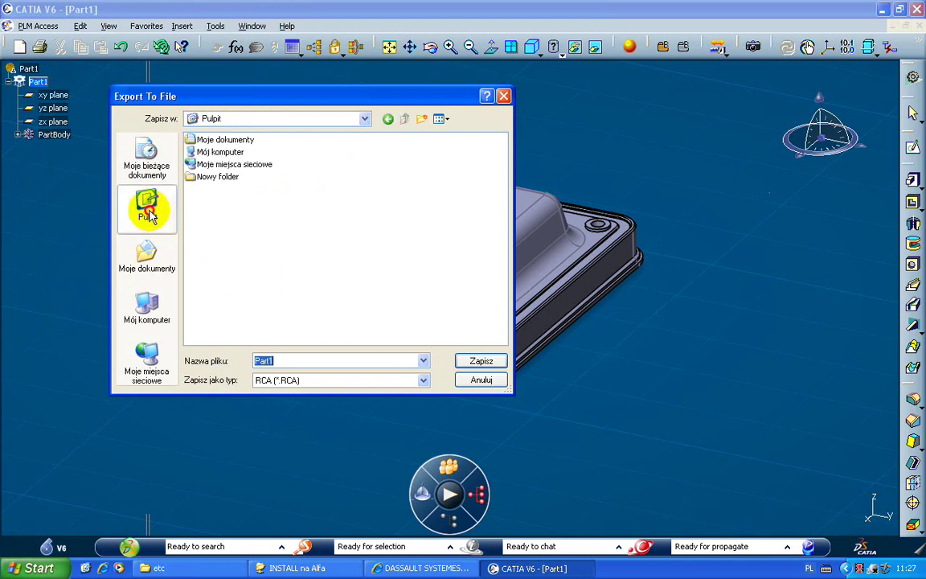
left_click(318, 381)
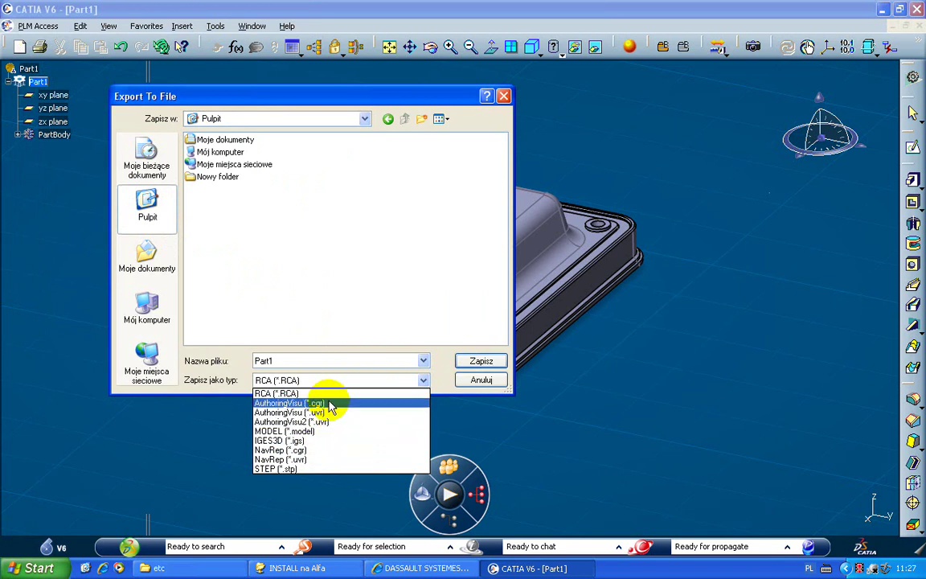
left_click(304, 442)
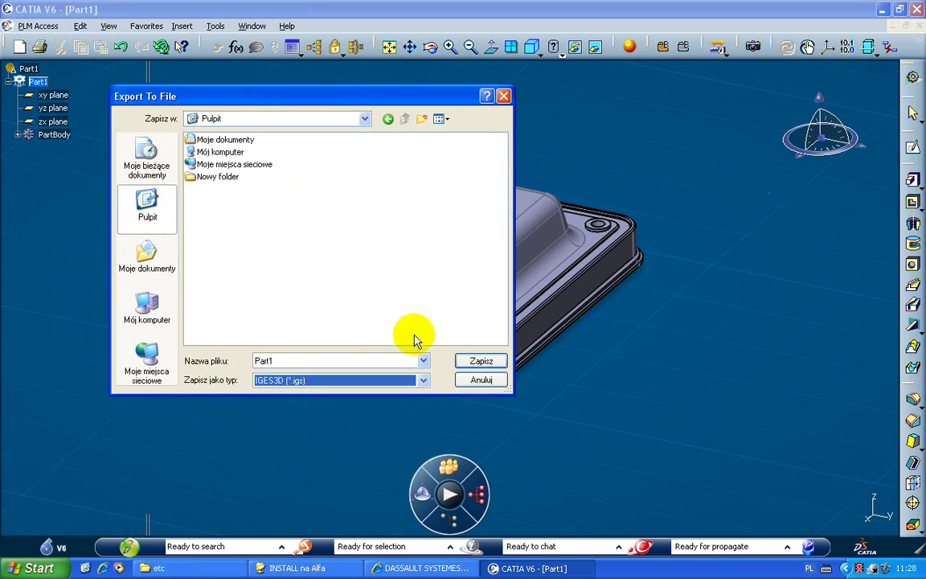
left_click(481, 363)
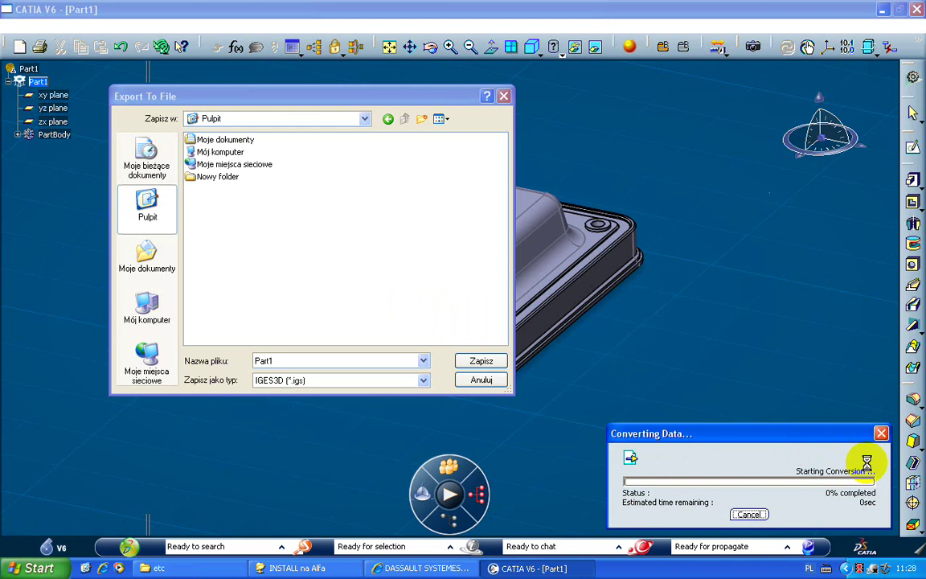
Try to abort the stalled data conversion while keeping CATIA running.
left_click(881, 434)
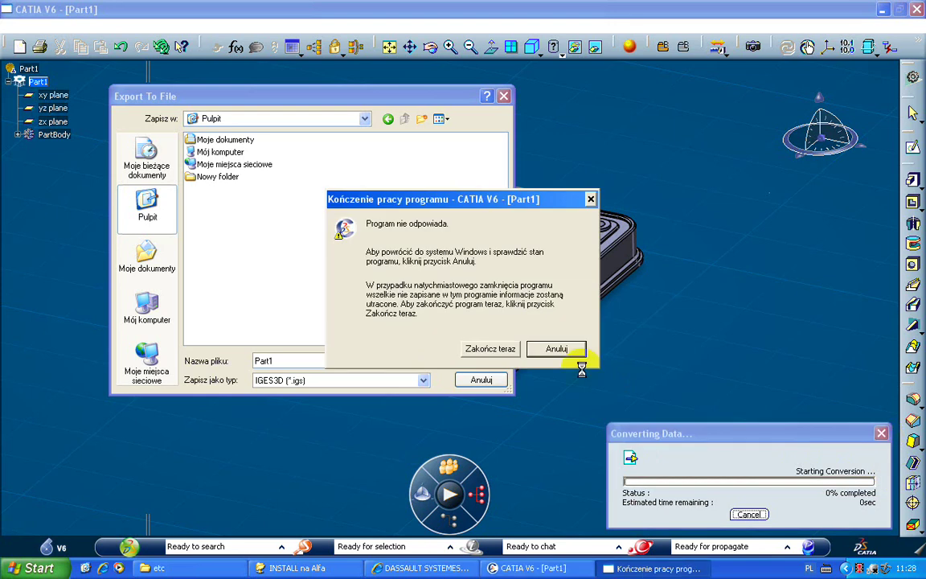
left_click(558, 348)
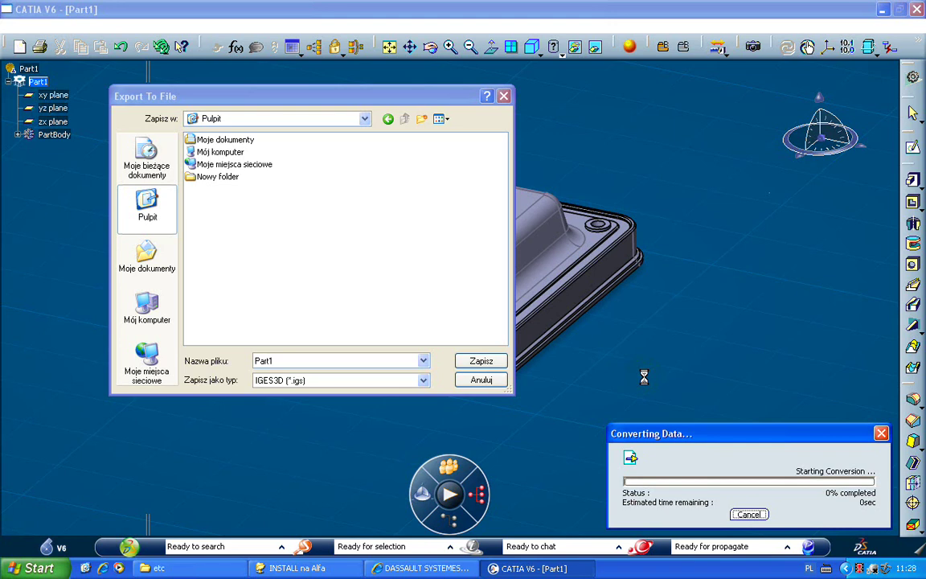
left_click(881, 434)
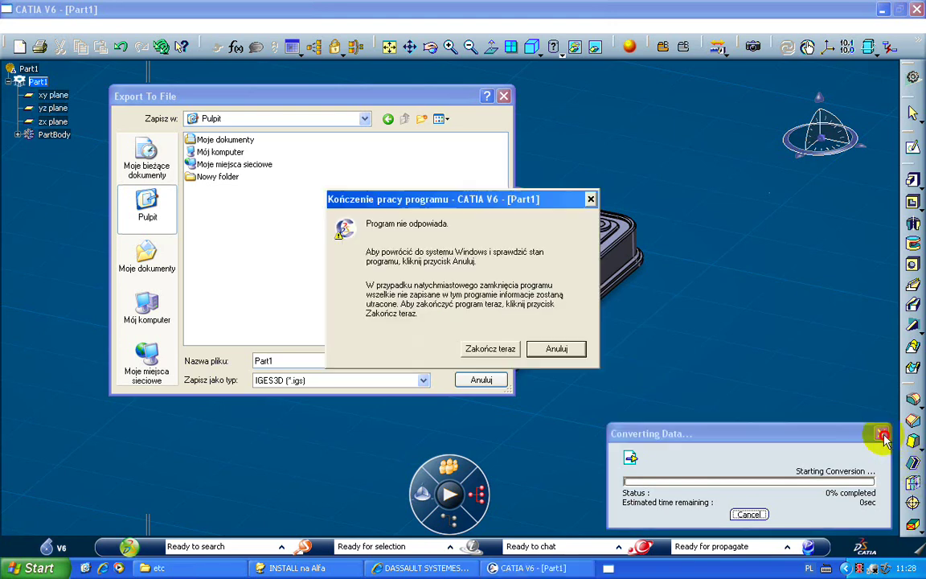
left_click(557, 349)
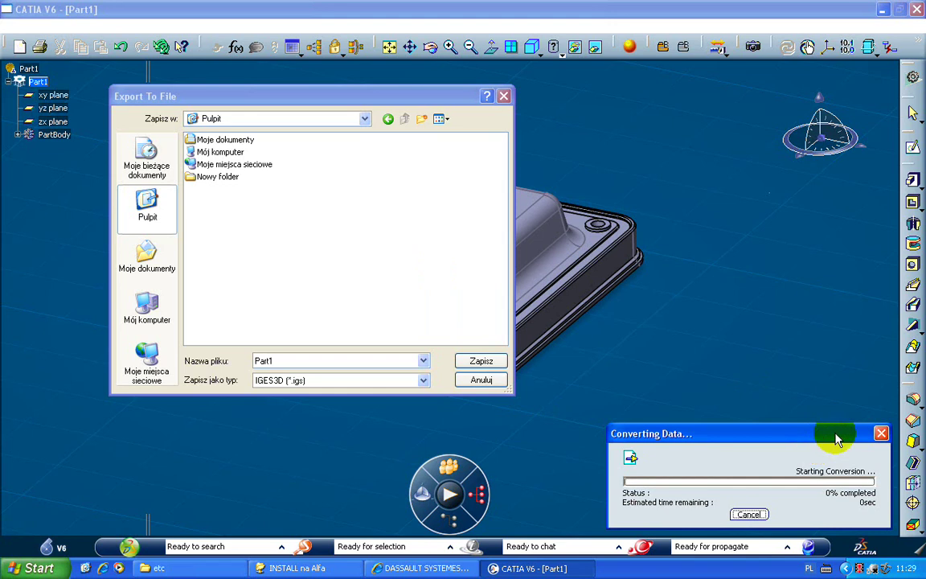
Force both unresponsive CATIA V6 - [Part1] tasks to end in the Windows Task Manager, and close the manager.
key("ctrl+alt+Delete")
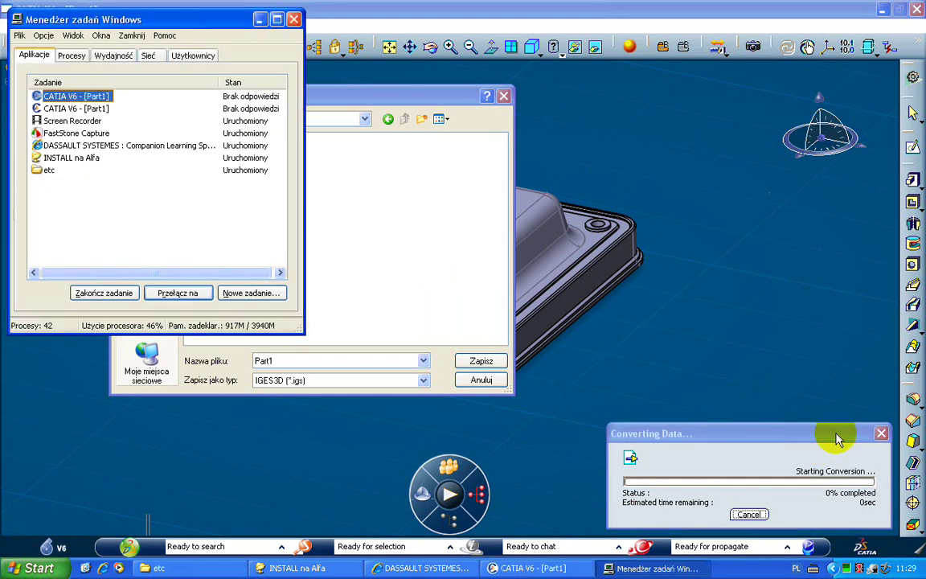
left_click(105, 292)
left_click(490, 348)
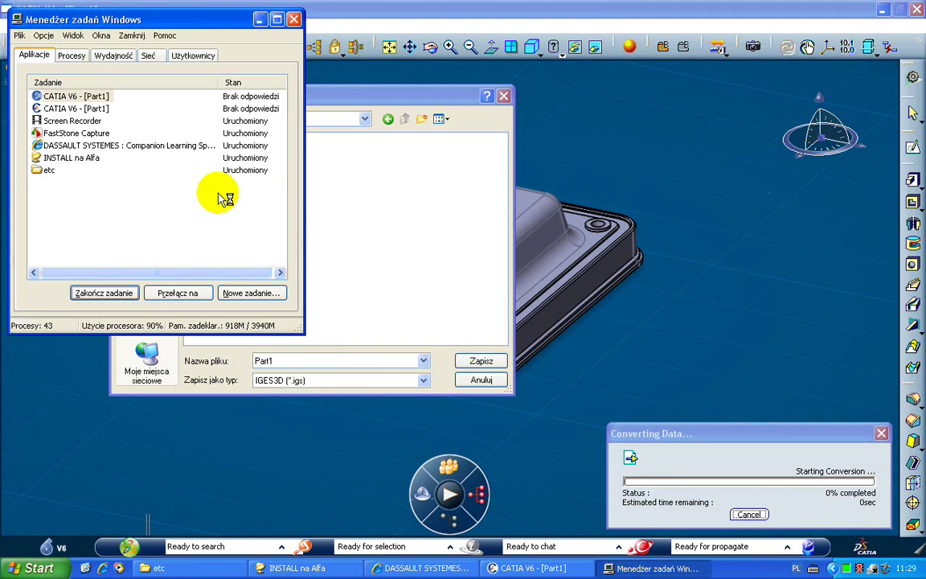
left_click(79, 97)
left_click(101, 292)
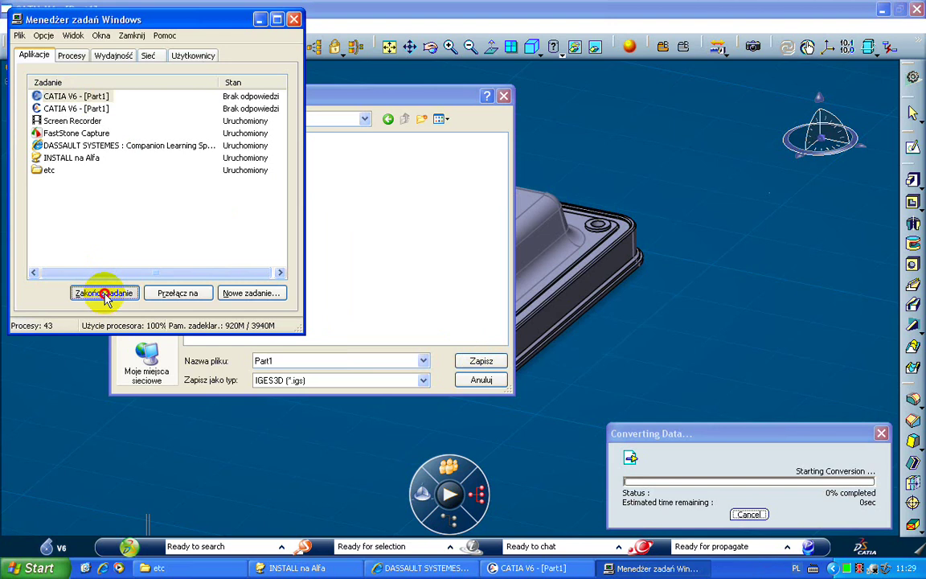
left_click(482, 348)
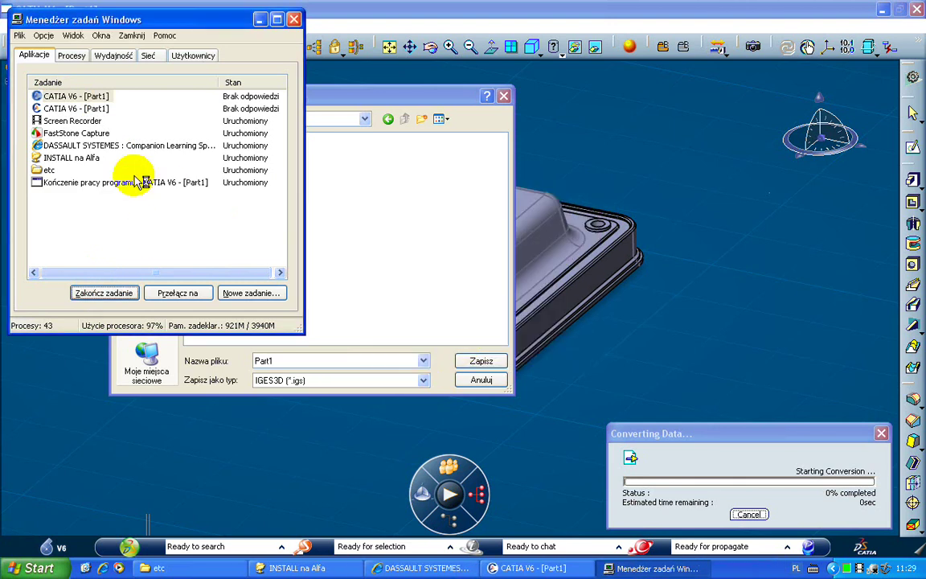
left_click(95, 108)
left_click(122, 291)
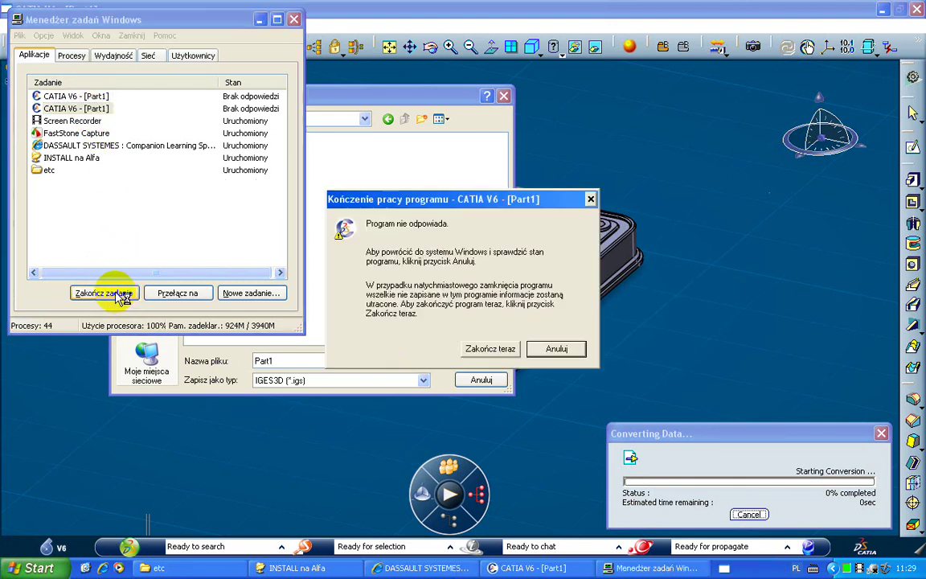
left_click(484, 351)
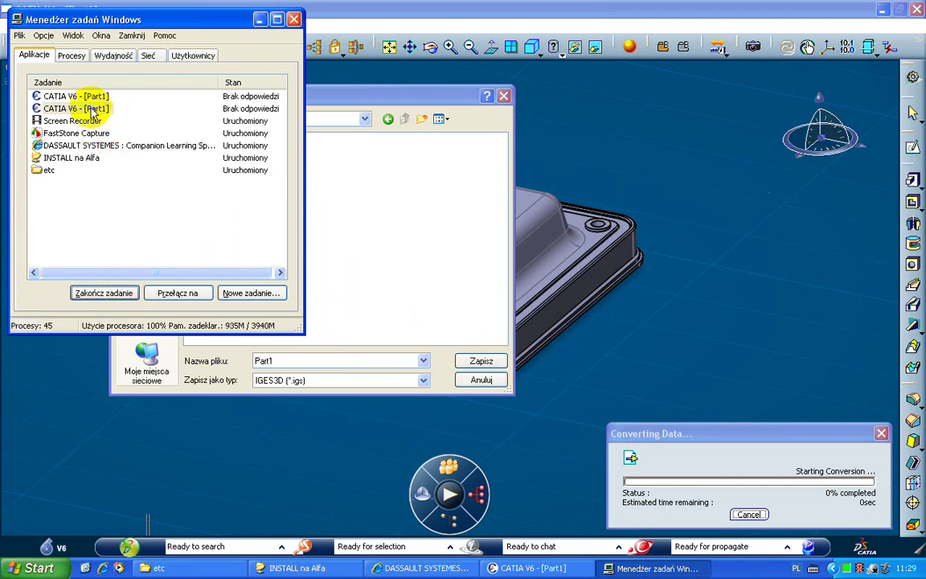
left_click(93, 108)
left_click(93, 97)
left_click(135, 293)
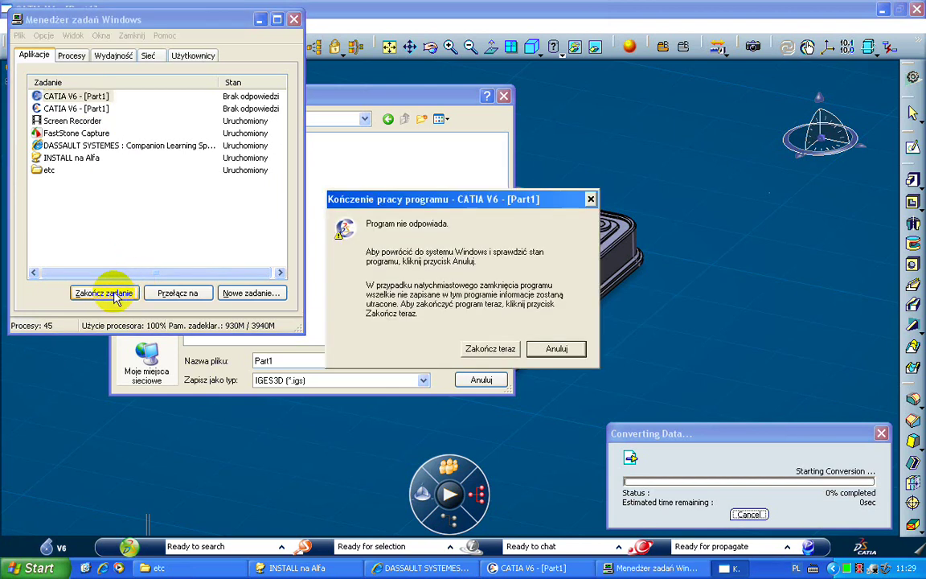
left_click(480, 348)
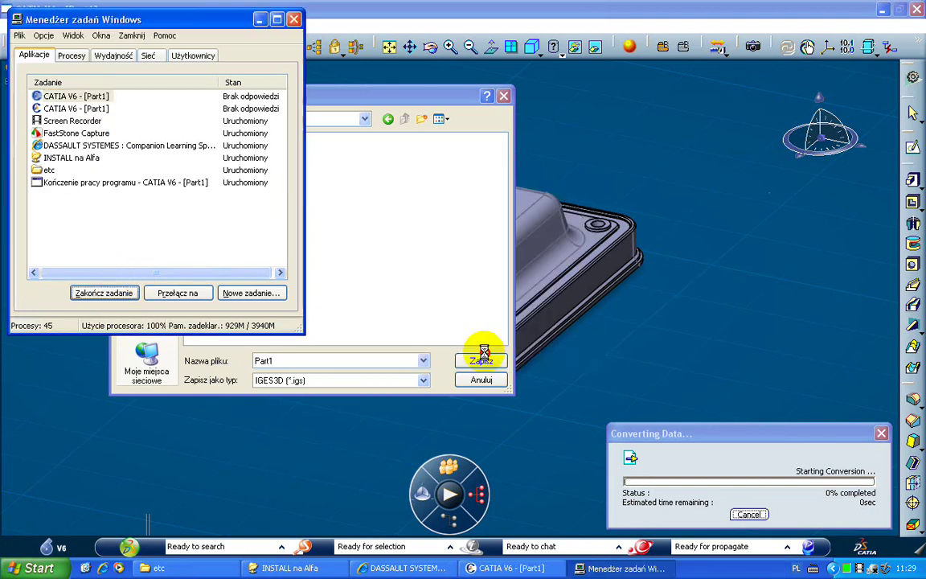
left_click(88, 107)
left_click(122, 294)
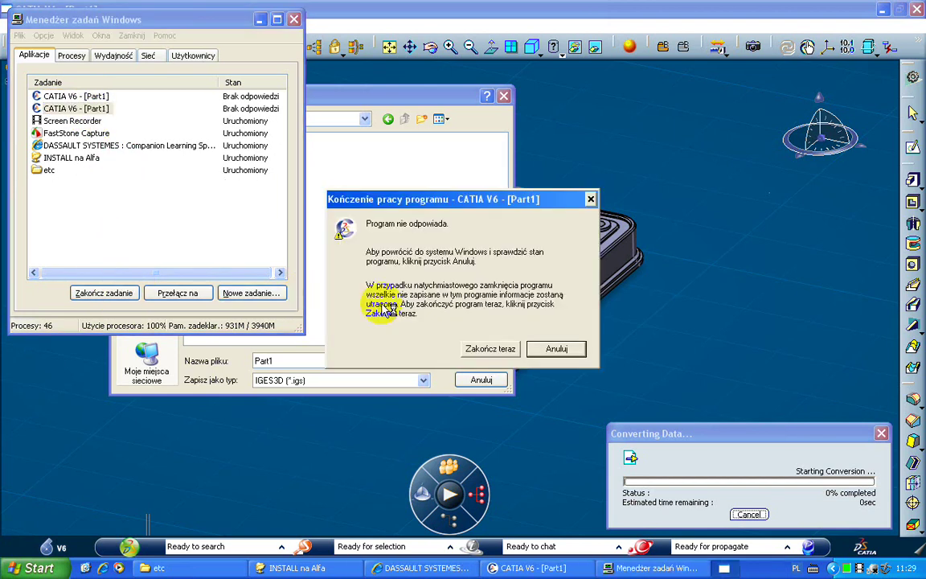
left_click(488, 349)
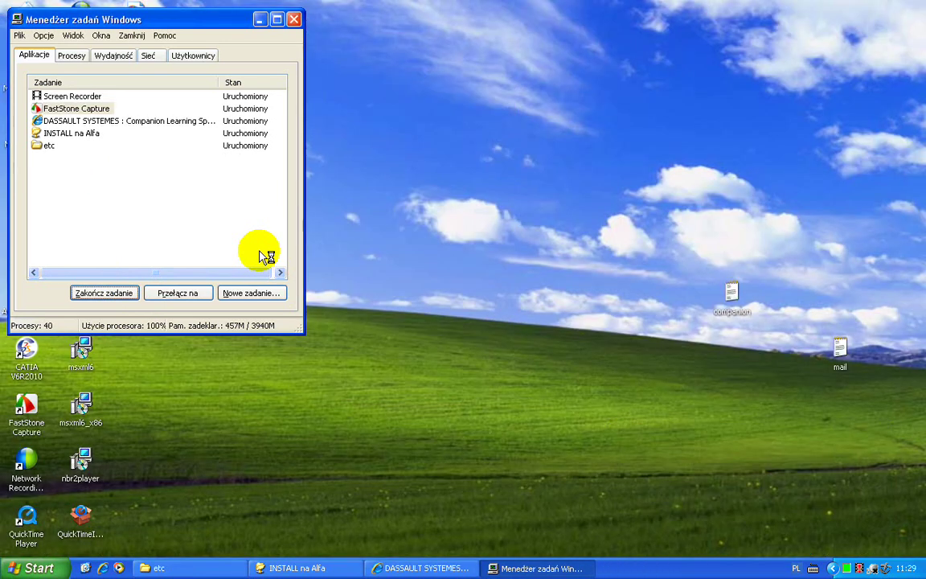
left_click(295, 20)
Relaunch CATIA V6R2010, enter the account password and restore the previous session.
left_click(27, 347)
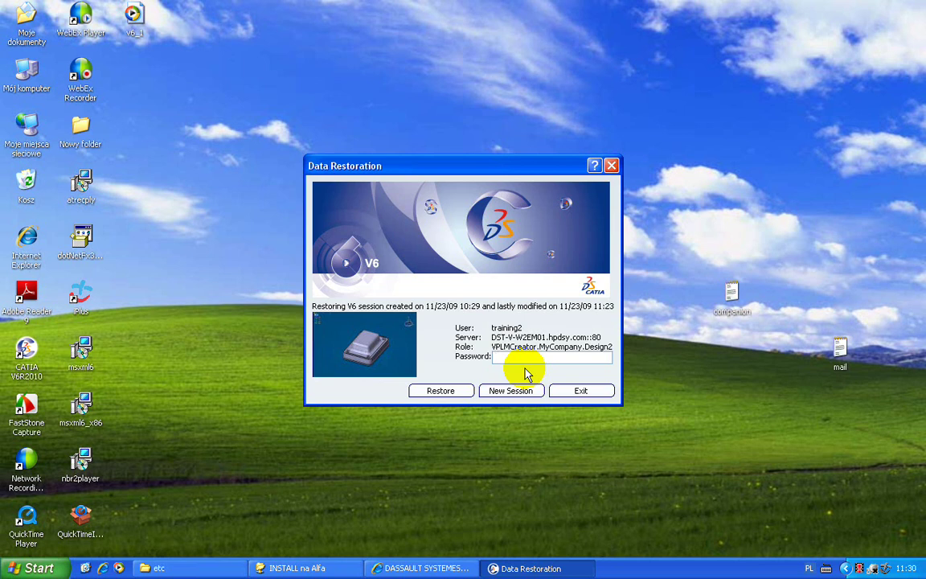
type("******")
left_click(447, 392)
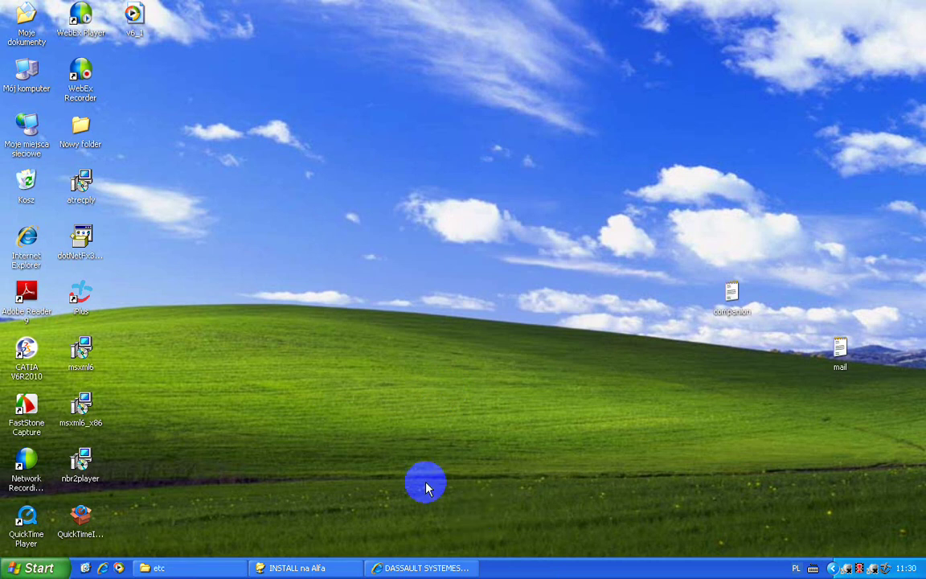
Switch to the restored CATIA session and bring the Part1 window to the front in place of the Sprzeglo assembly.
left_click(410, 568)
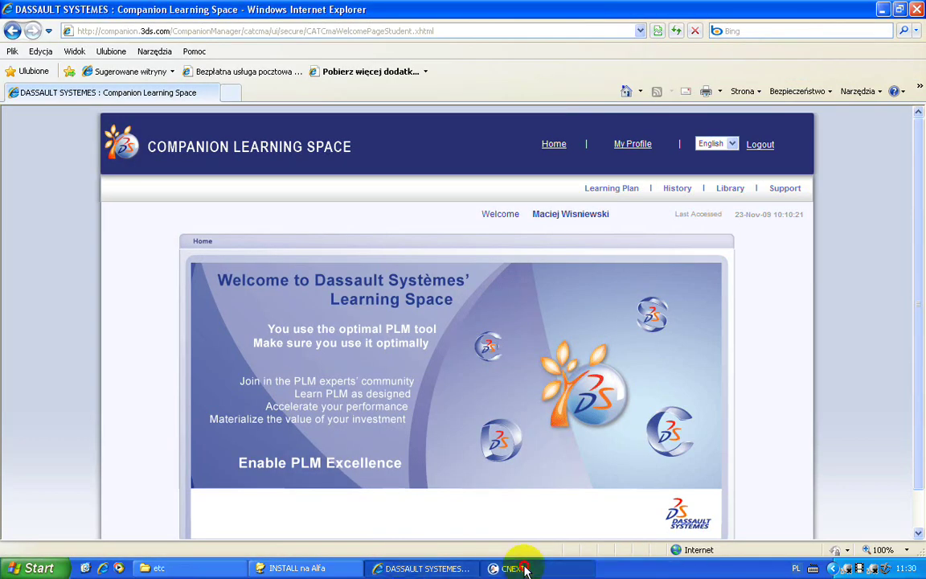
left_click(515, 569)
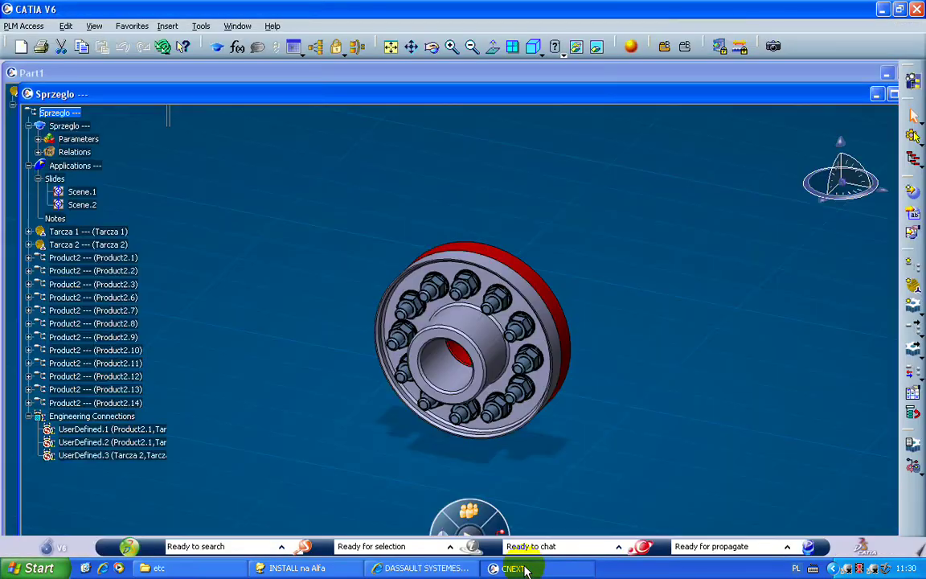
mouse_move(434, 312)
middle_mouse_down()
mouse_move(450, 308)
mouse_move(432, 324)
middle_mouse_up()
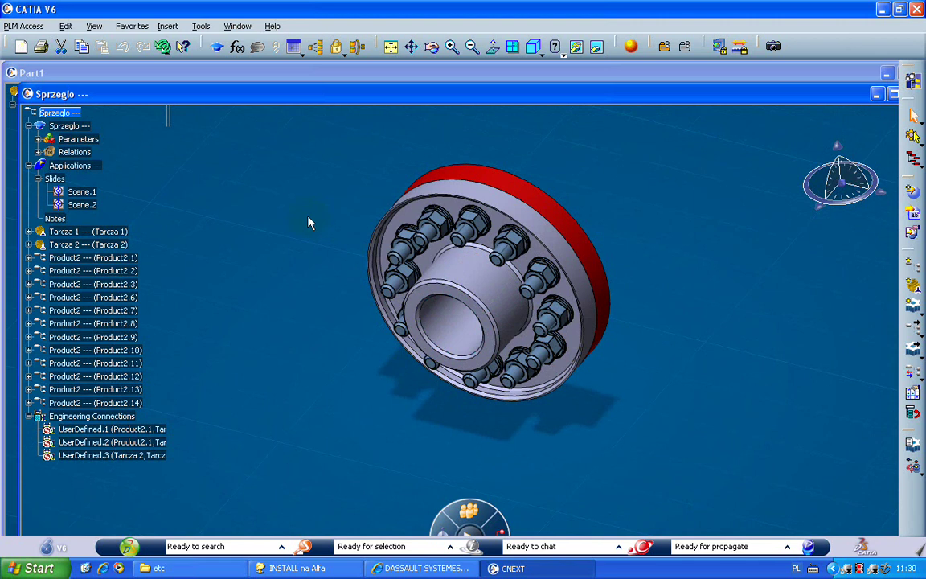
left_click(237, 26)
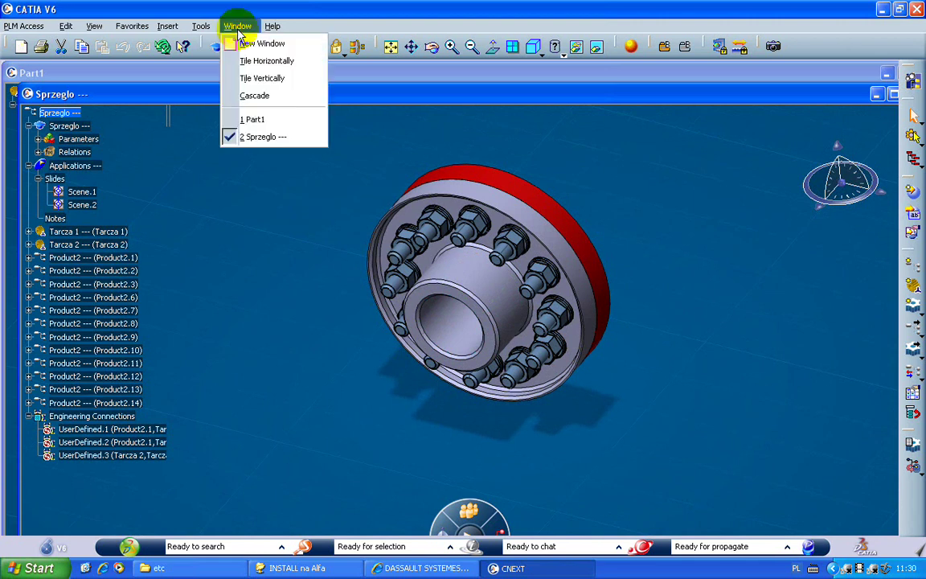
left_click(253, 119)
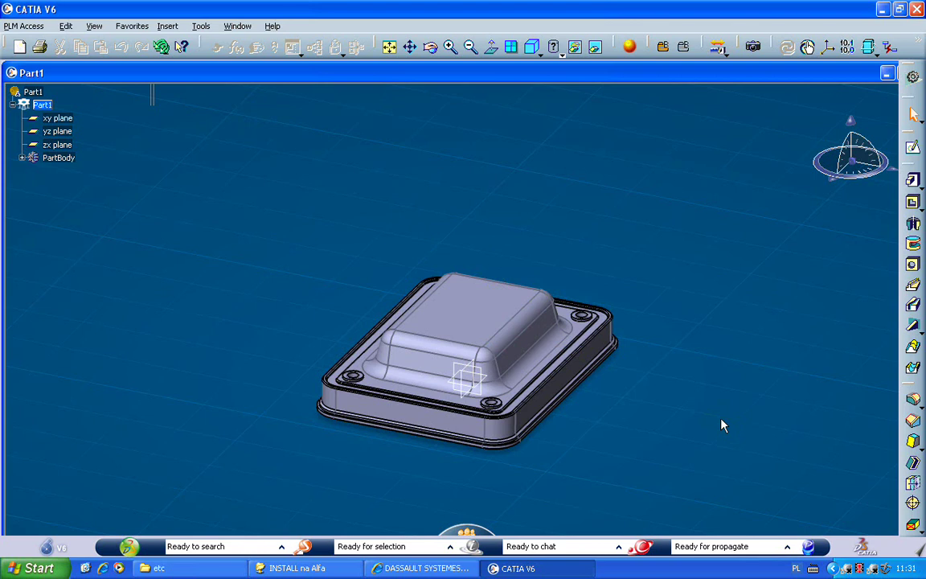
left_click(68, 29)
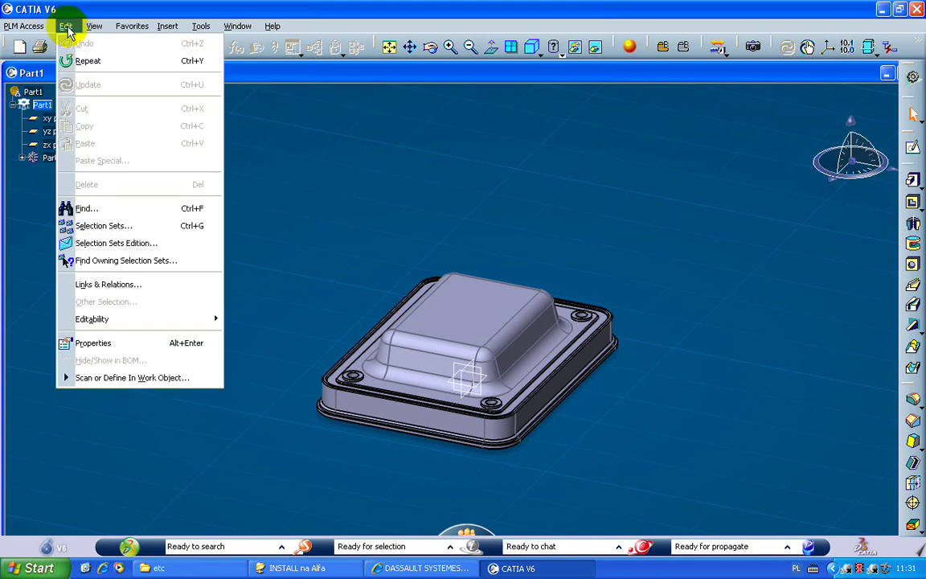
left_click(286, 207)
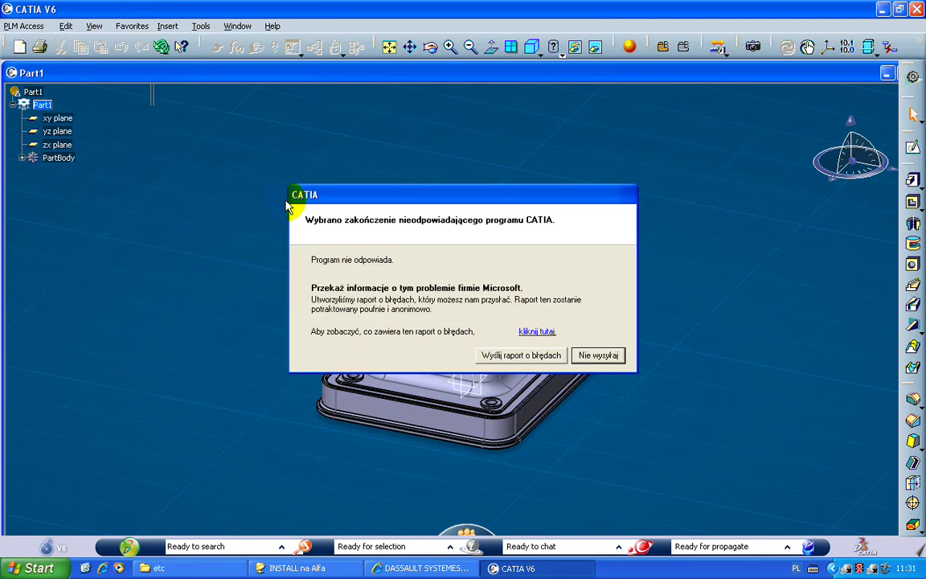
Decline sending the CATIA error report to Microsoft.
left_click(598, 354)
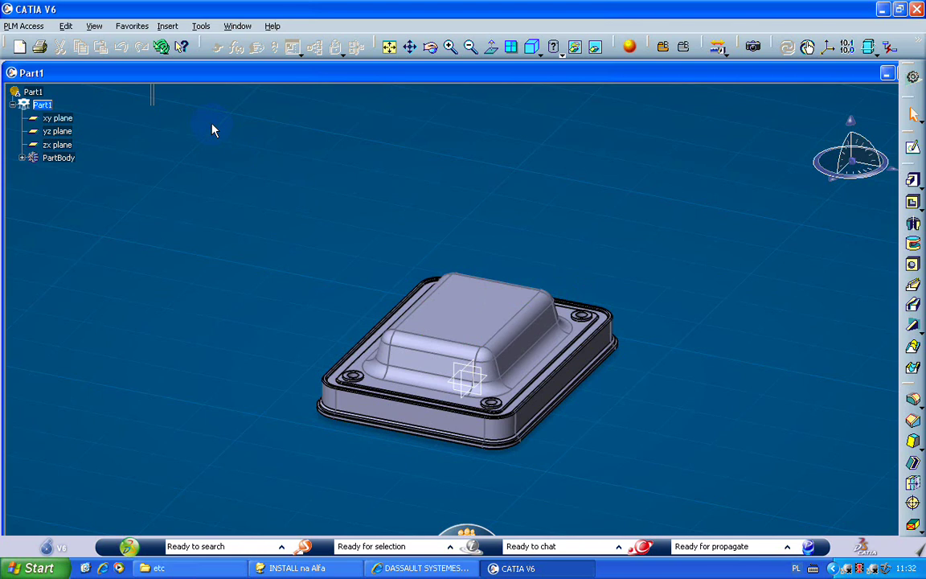
Examine the file formats offered for exporting Part1, and leave without exporting.
left_click(25, 26)
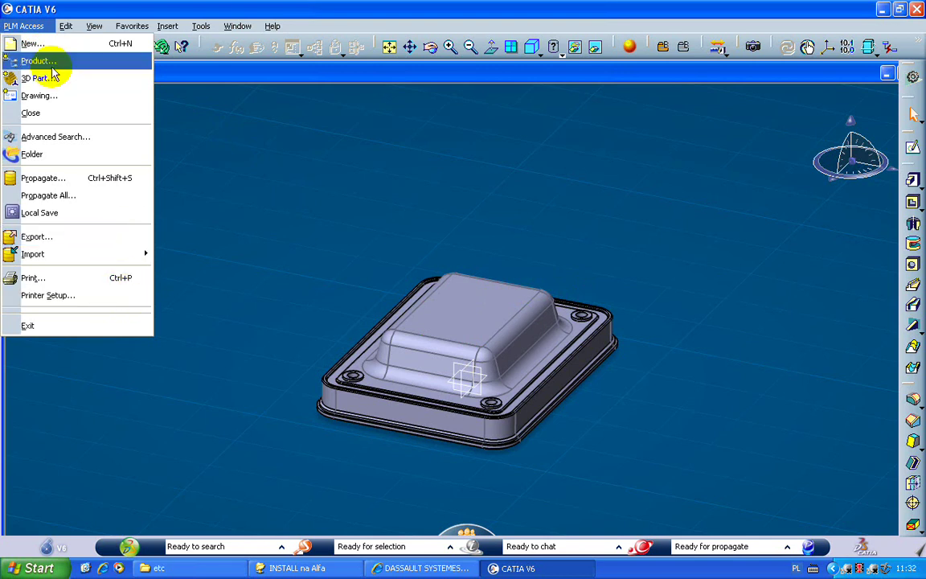
mouse_move(64, 33)
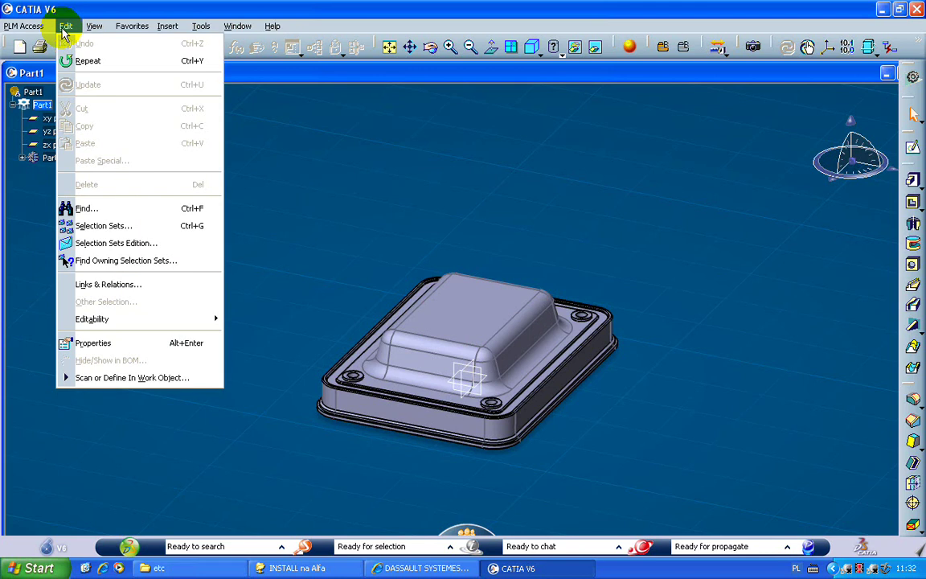
mouse_move(128, 32)
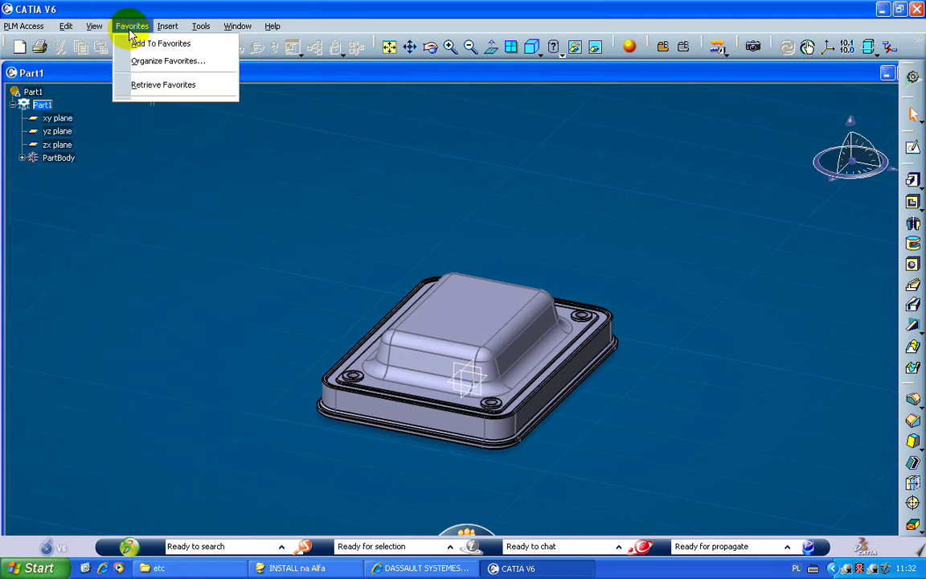
left_click(48, 109)
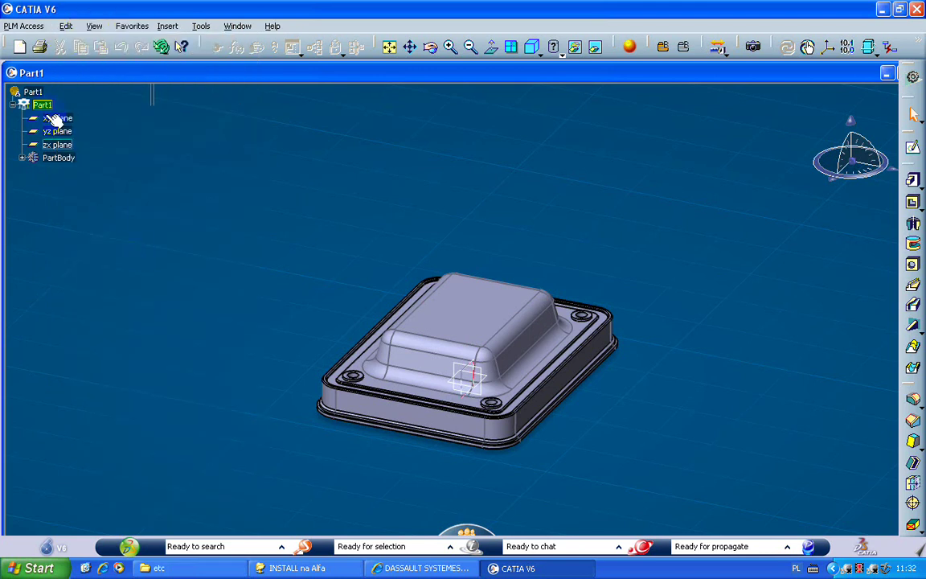
left_click(22, 26)
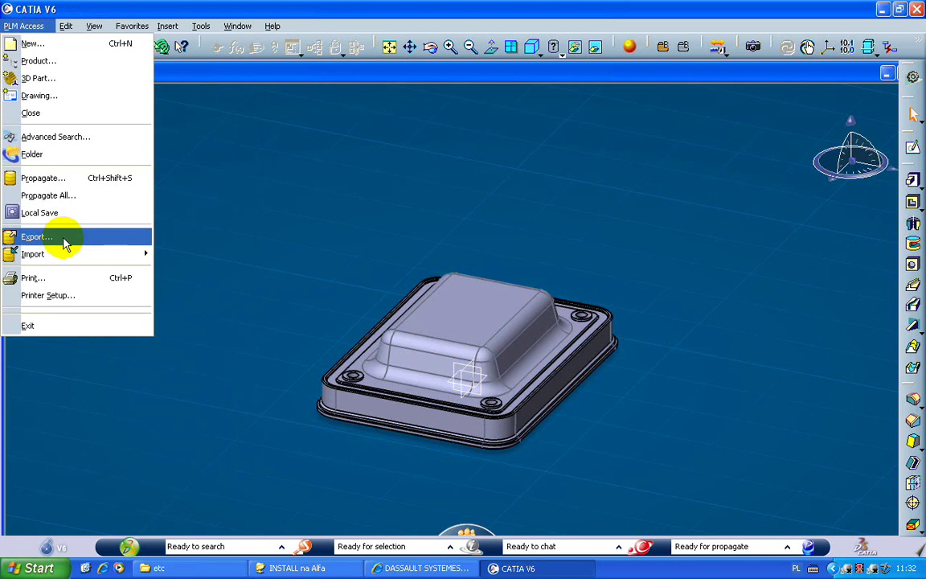
left_click(64, 241)
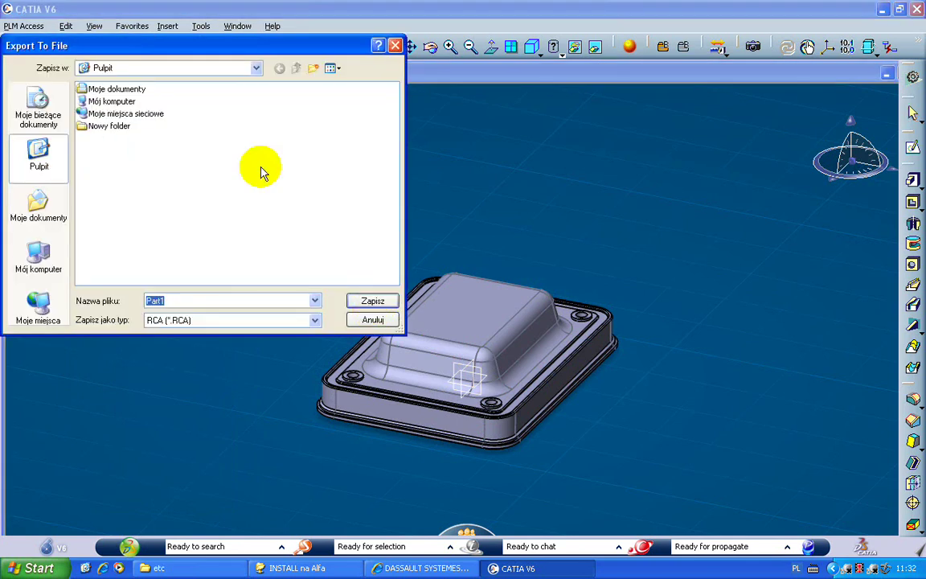
left_click_drag(195, 53, 314, 135)
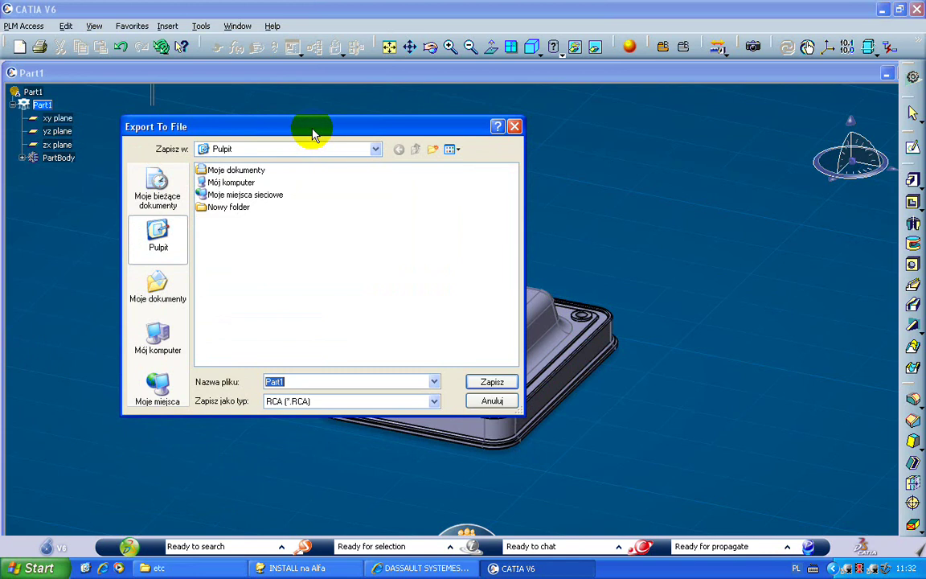
left_click(434, 403)
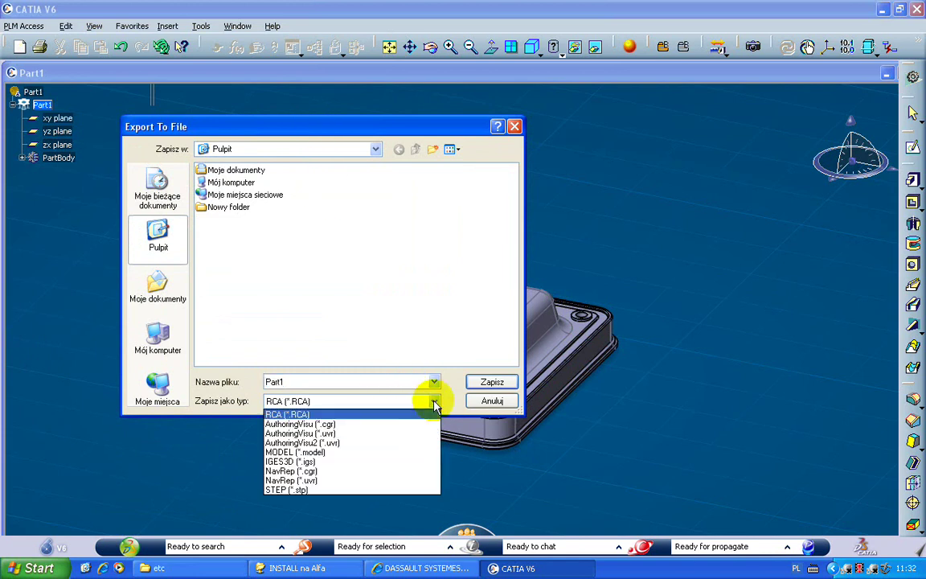
left_click(366, 308)
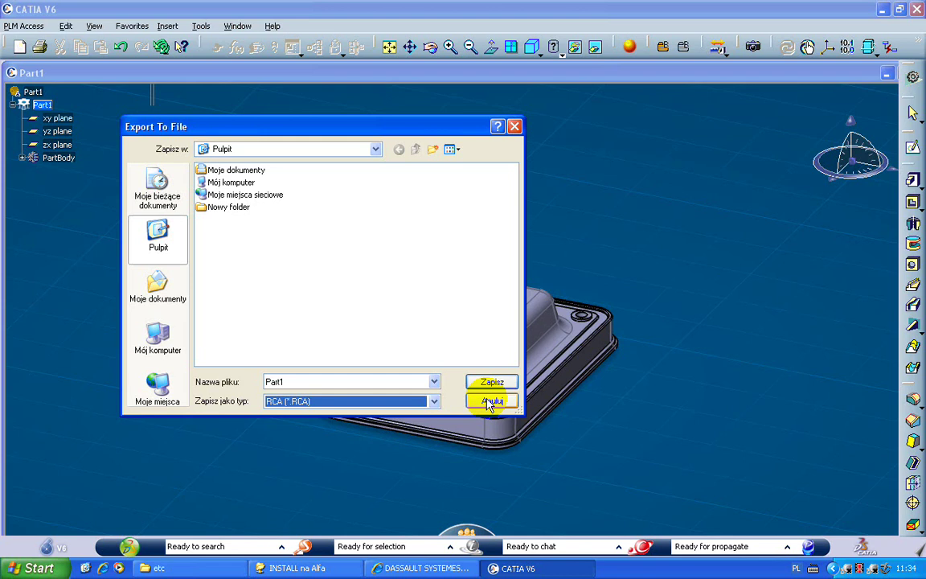
left_click(487, 405)
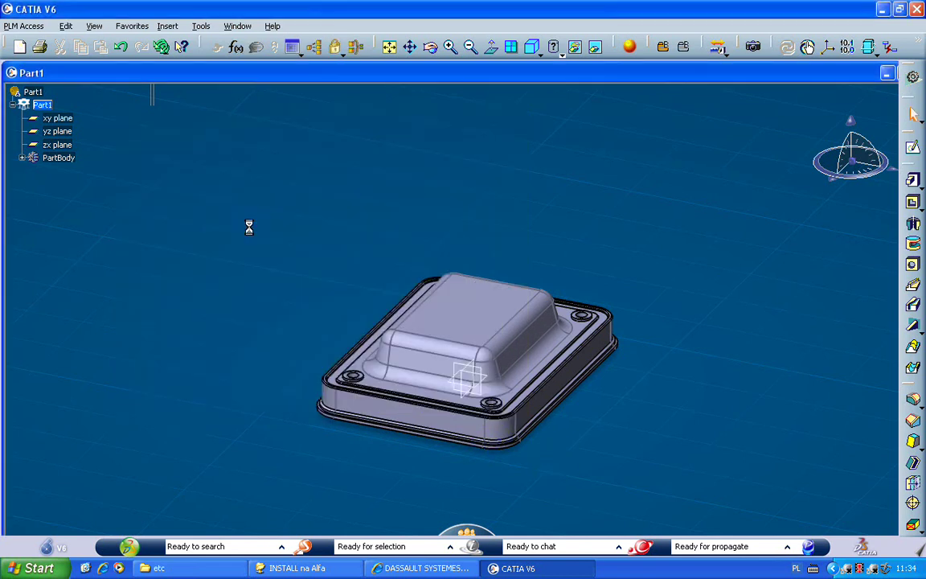
left_click(95, 26)
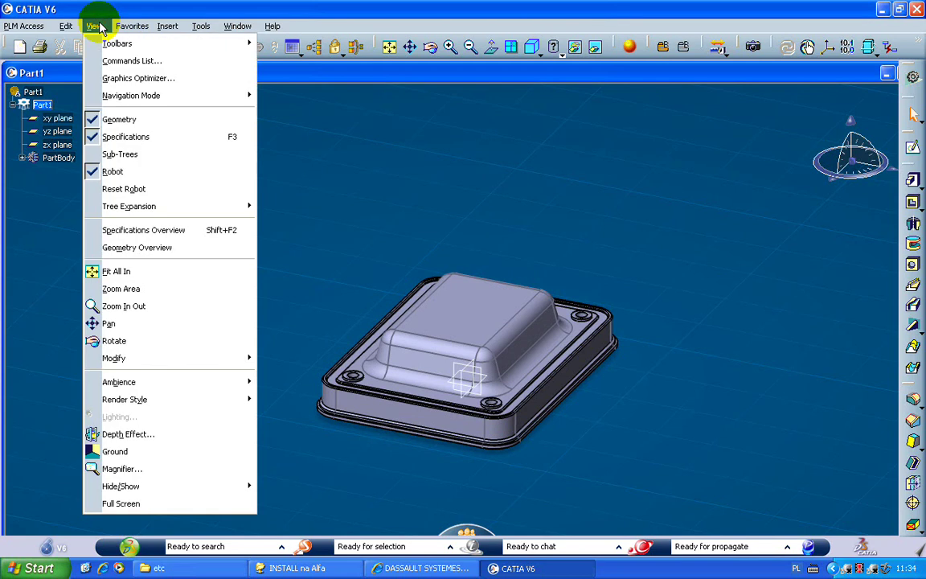
mouse_move(163, 25)
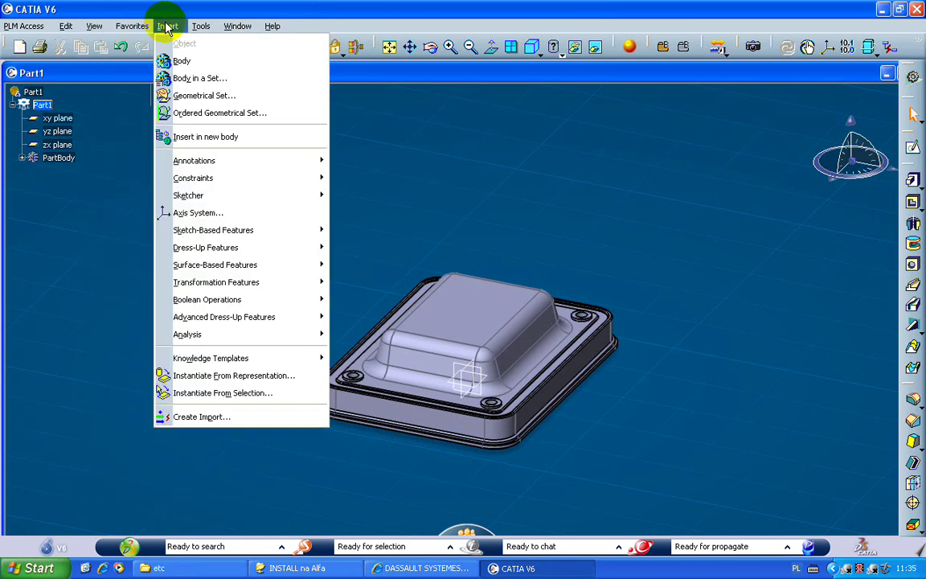
mouse_move(196, 21)
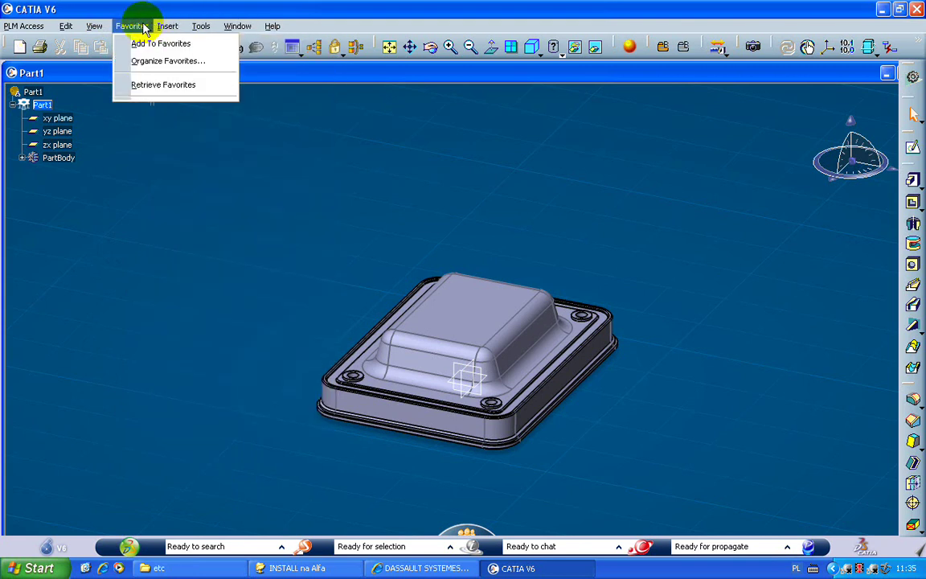
mouse_move(101, 27)
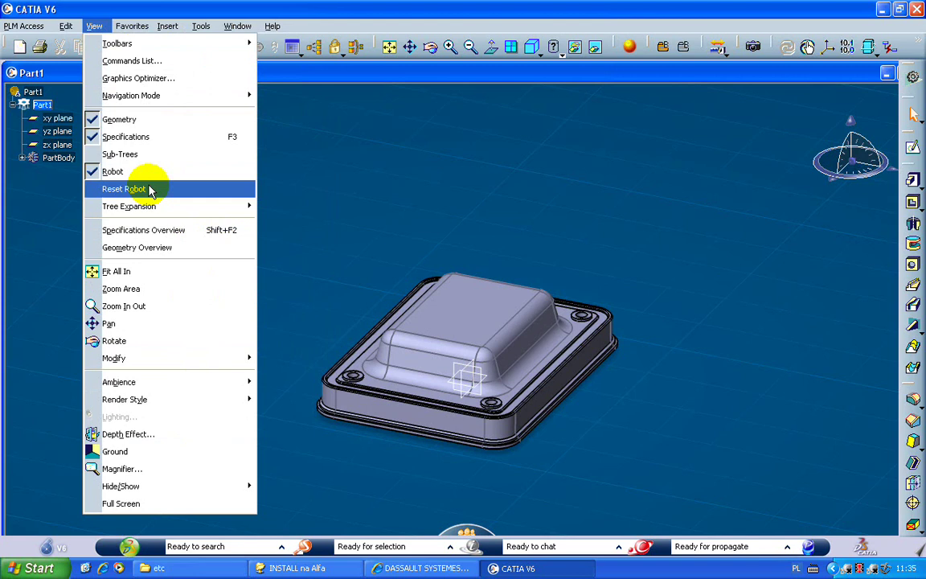
mouse_move(71, 29)
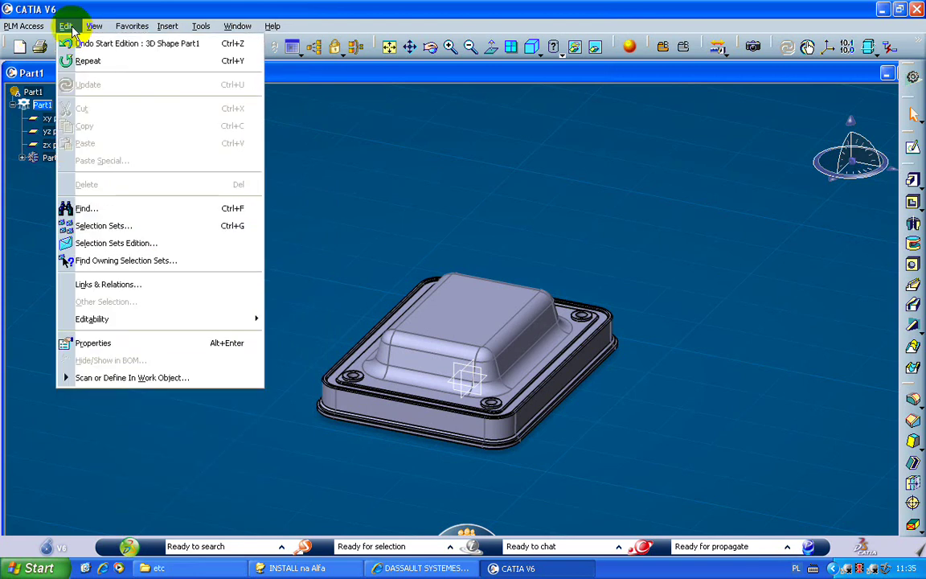
mouse_move(32, 29)
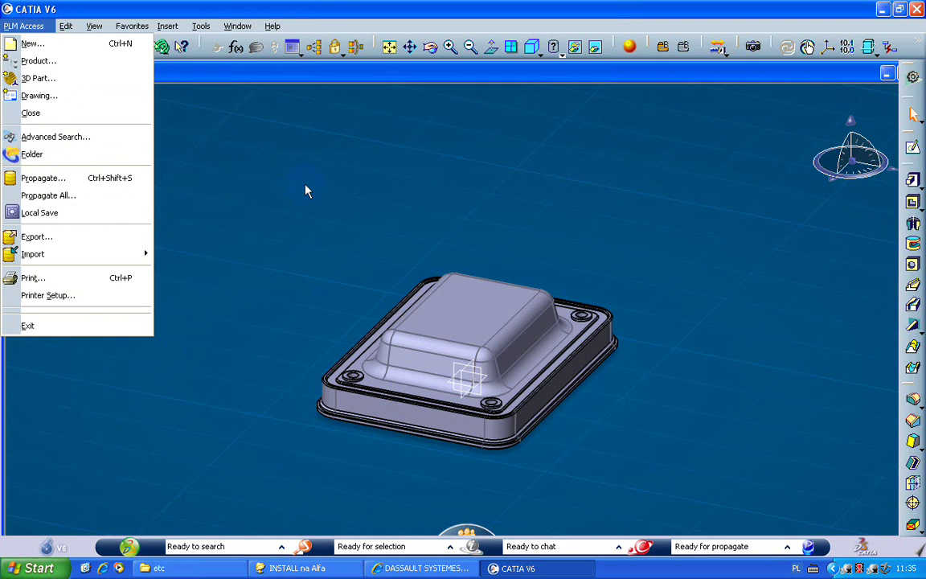
left_click(245, 223)
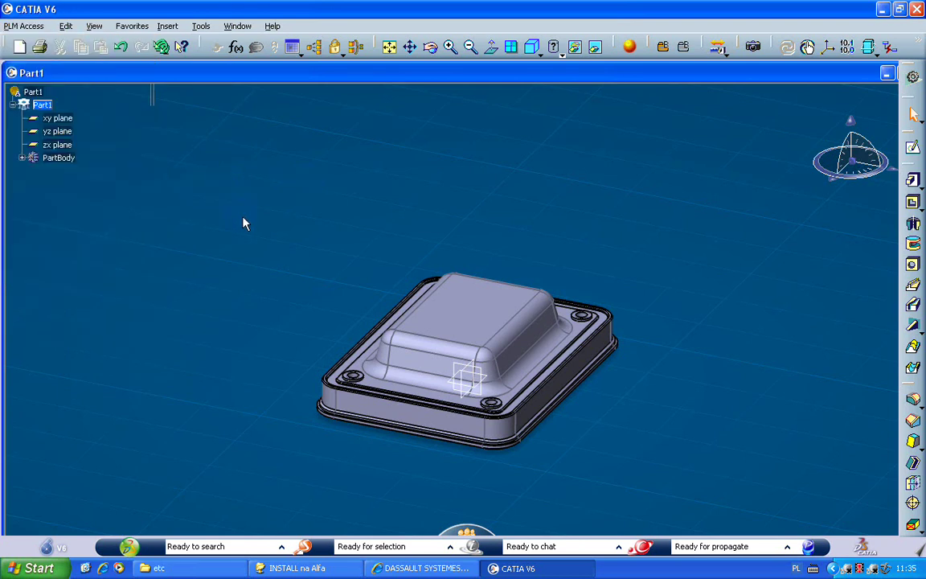
left_click(233, 546)
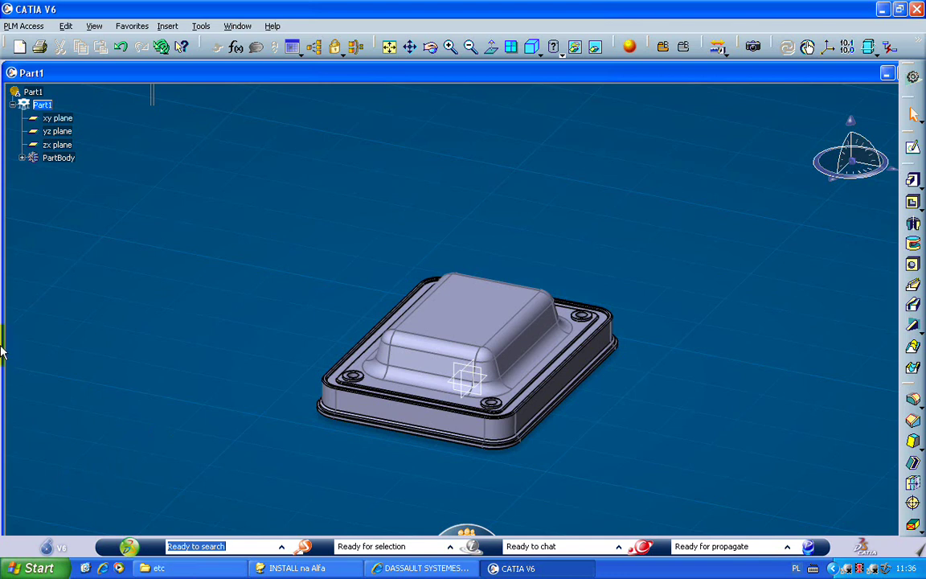
left_click(24, 26)
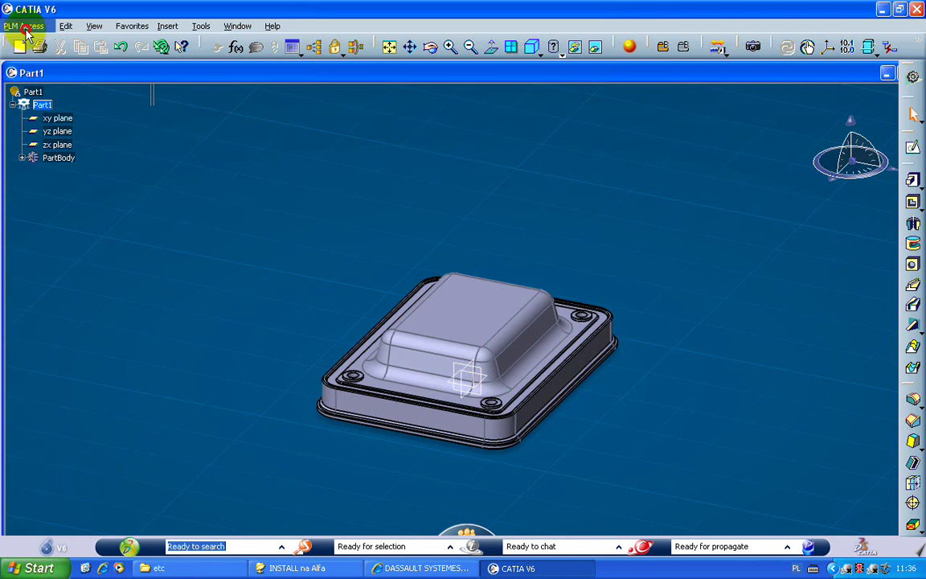
left_click(38, 78)
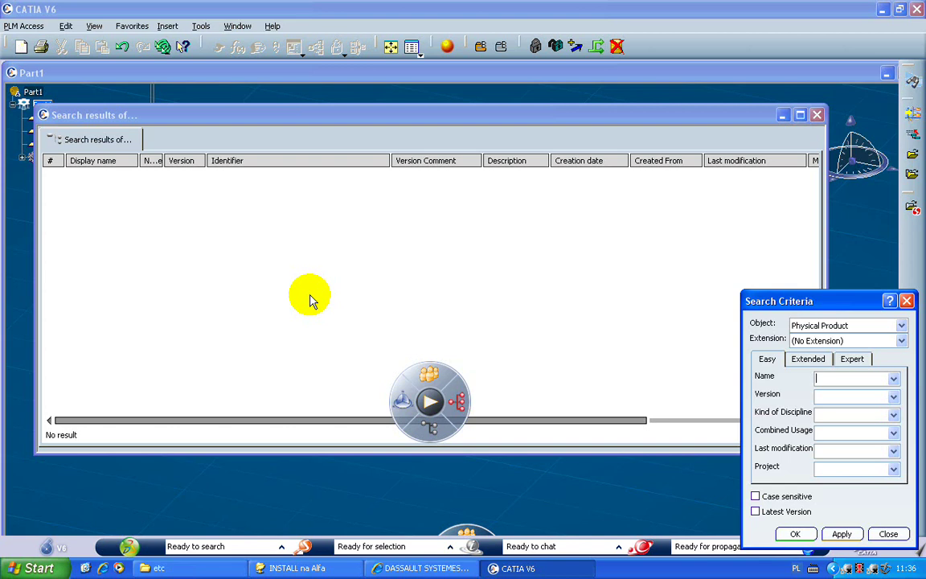
left_click(889, 534)
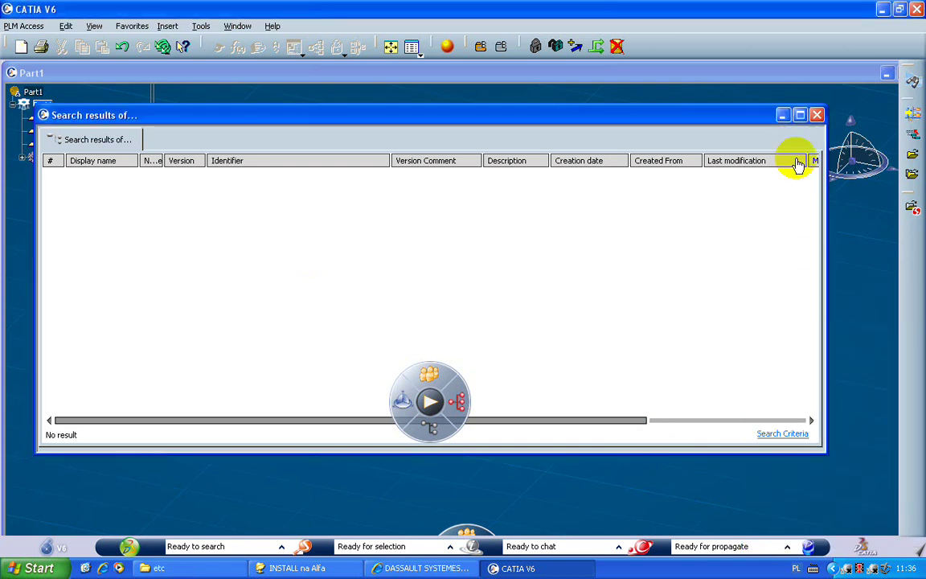
left_click(816, 115)
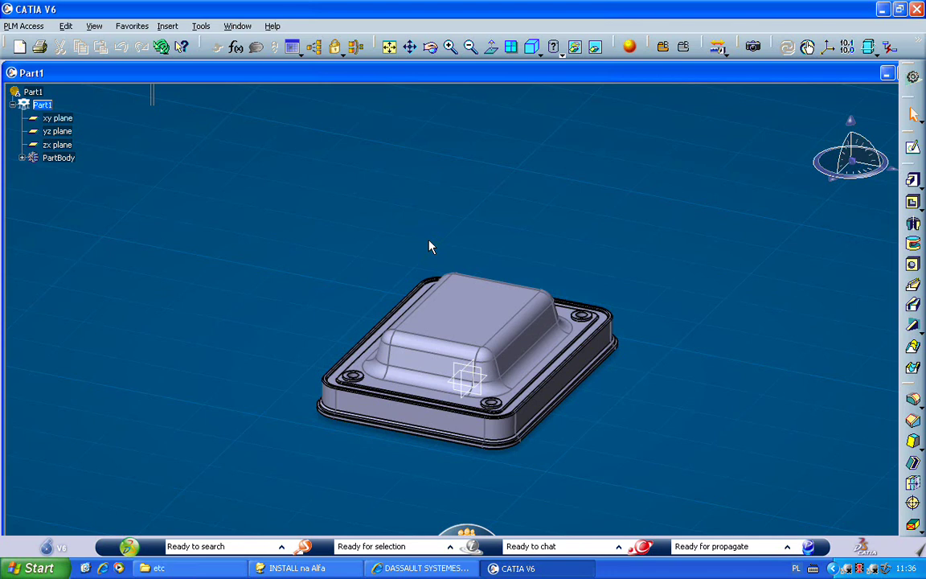
Open an advanced search and examine the object types it can look for, keeping Physical Product.
left_click(23, 25)
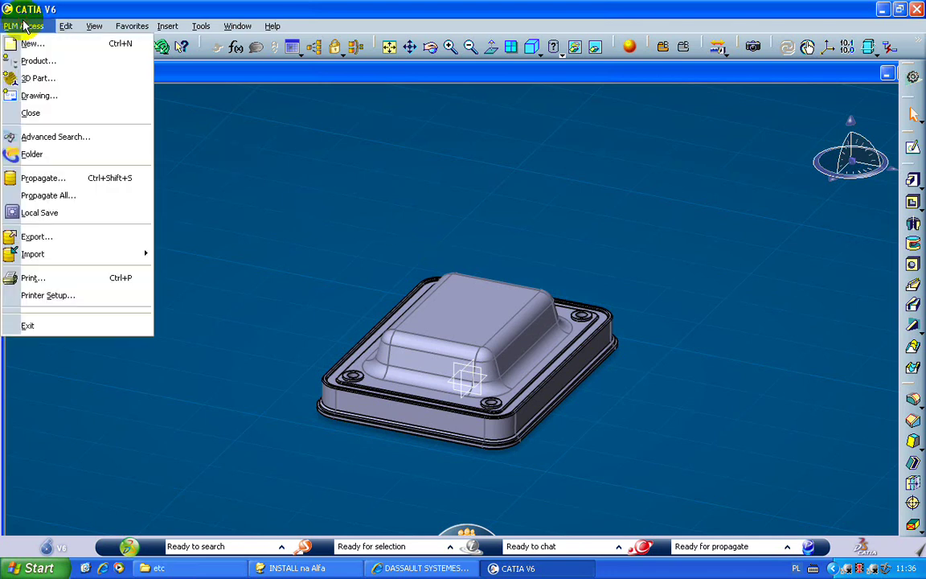
left_click(102, 141)
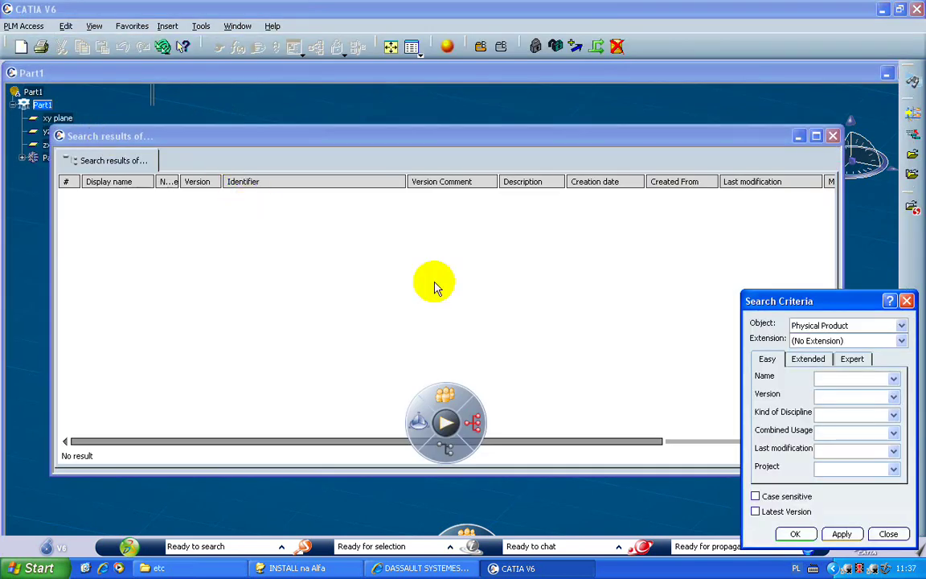
left_click_drag(770, 298, 221, 138)
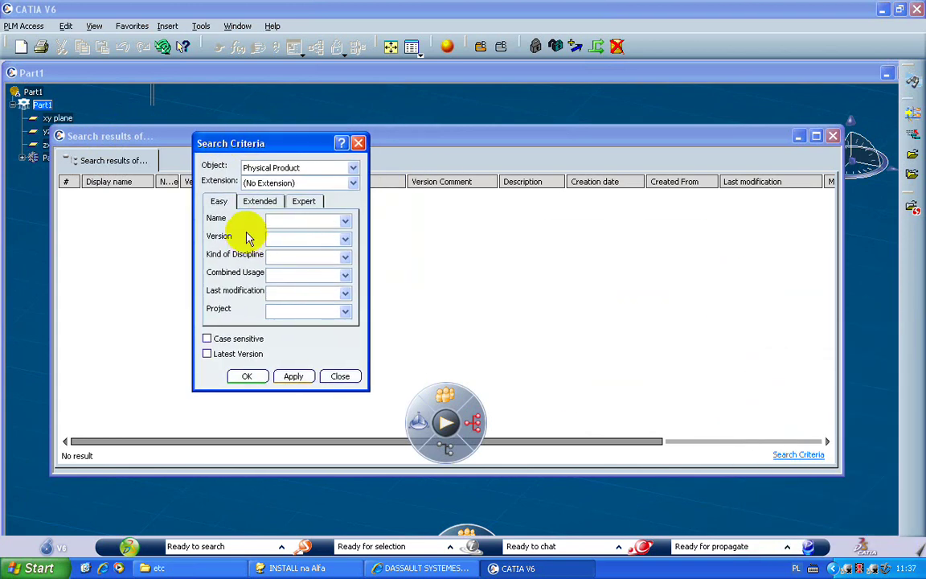
left_click(353, 168)
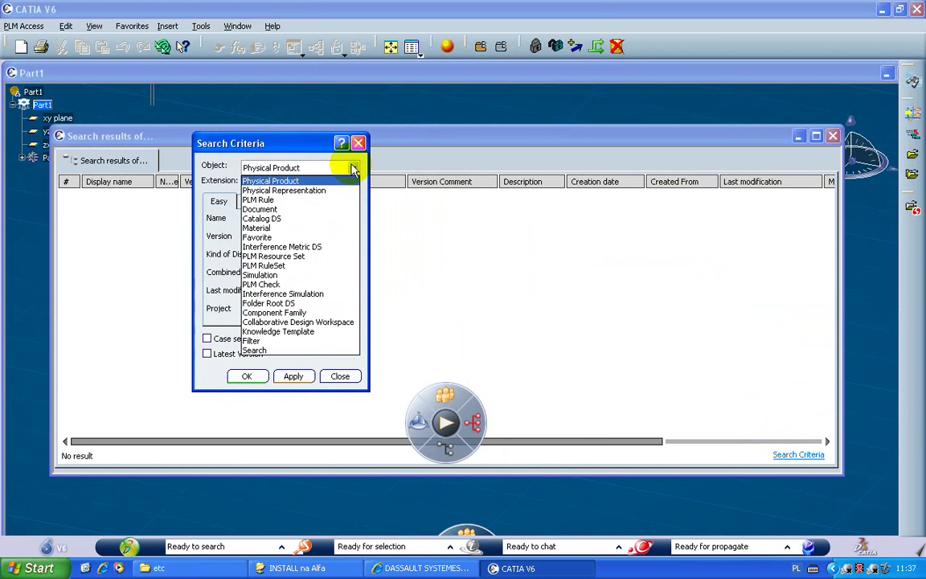
left_click(354, 169)
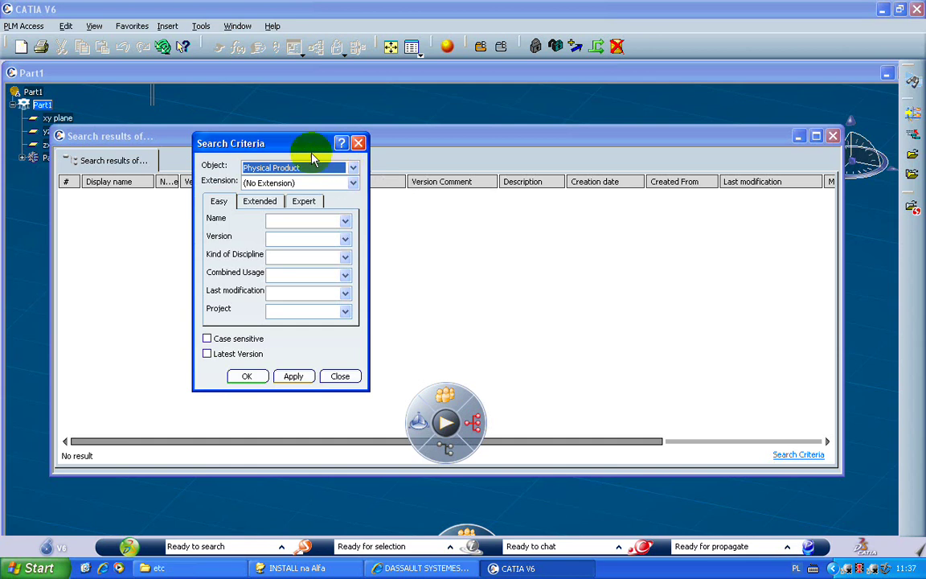
Examine the Extended and Easy search criteria for physical products, and close the criteria while keeping the search results window open.
left_click_drag(294, 141, 320, 263)
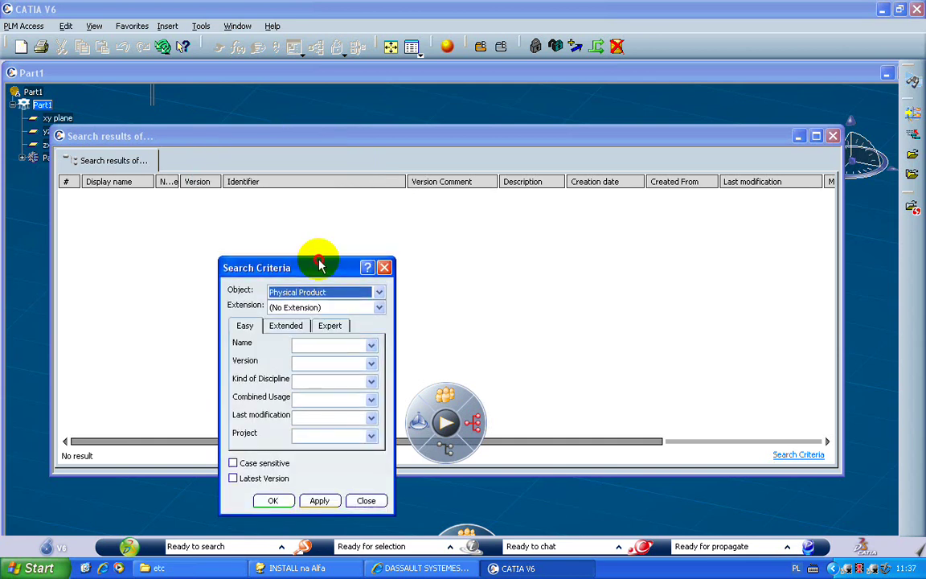
left_click_drag(319, 259, 303, 173)
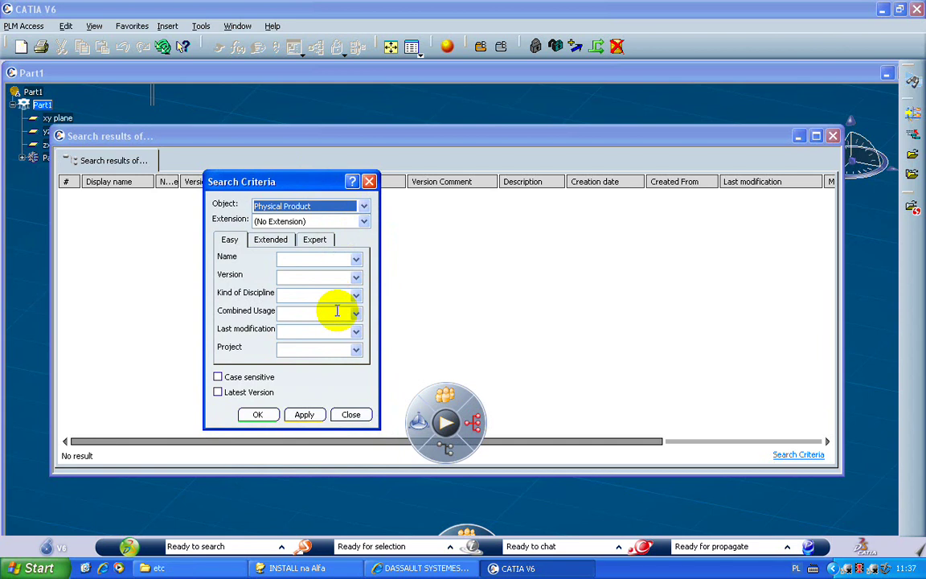
left_click(272, 243)
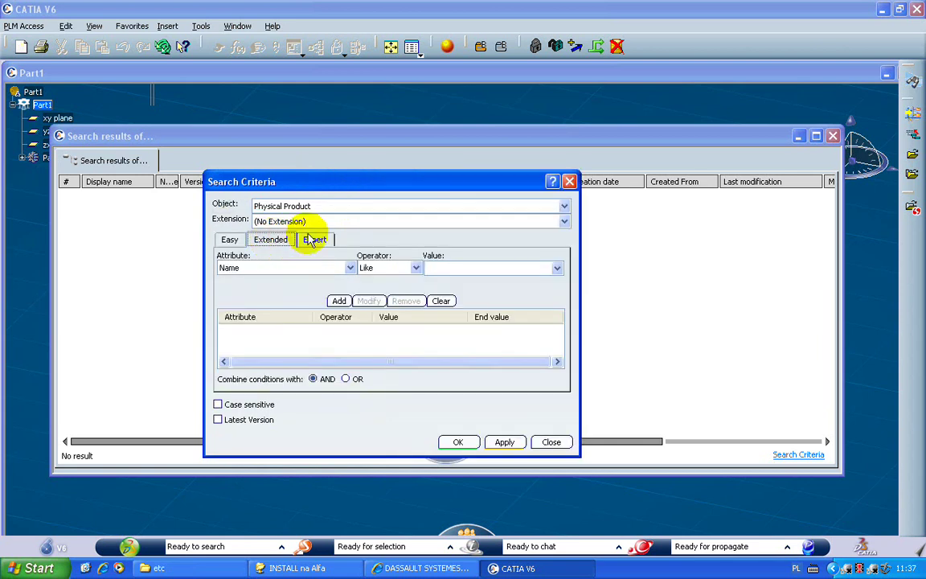
left_click(232, 239)
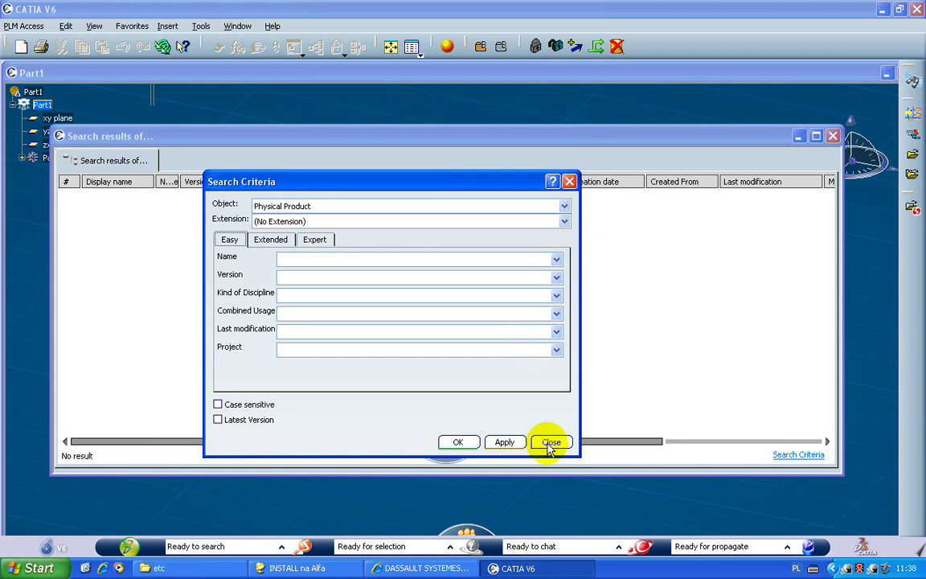
left_click(458, 444)
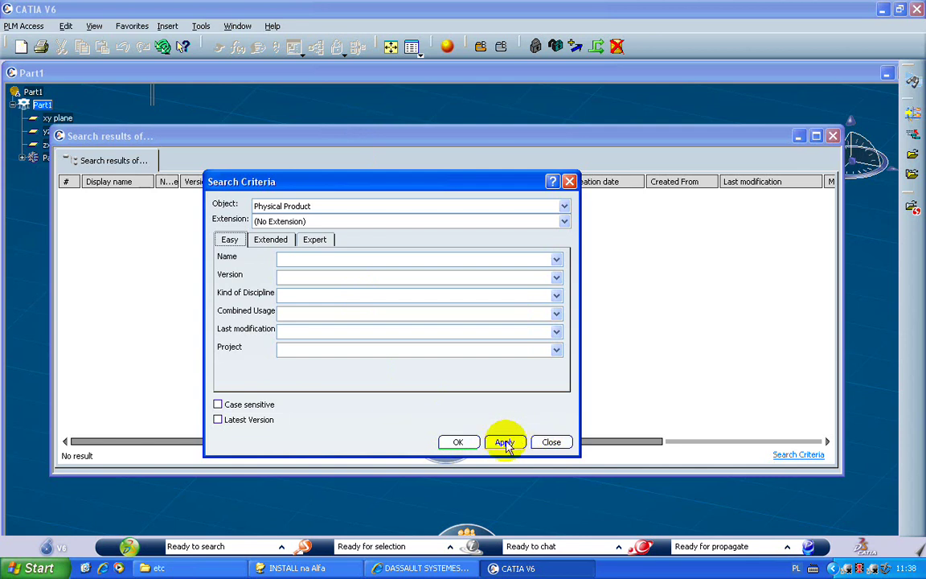
left_click(548, 442)
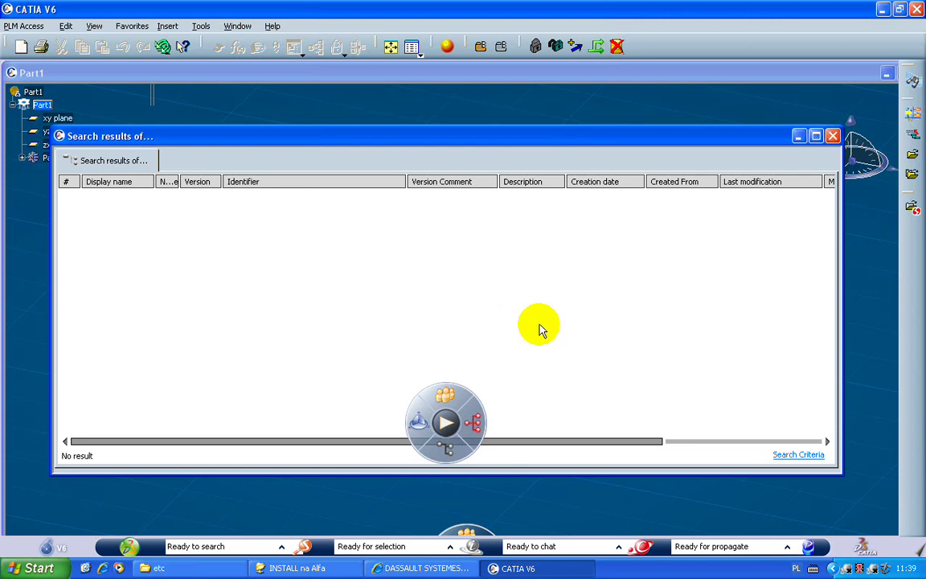
left_click_drag(194, 141, 205, 110)
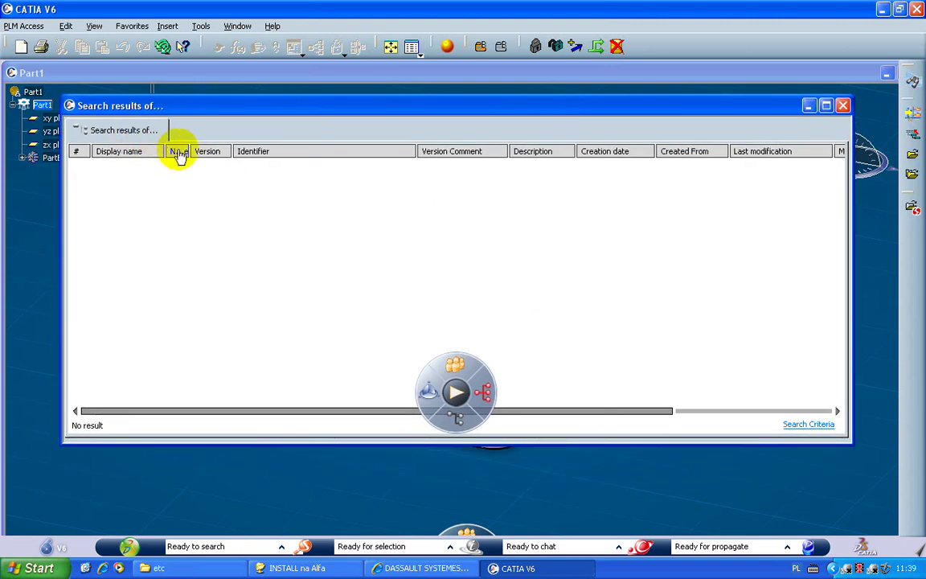
Reopen the search criteria for Physical Product, examine the Expert criteria, and return to the Easy ones.
left_click(795, 424)
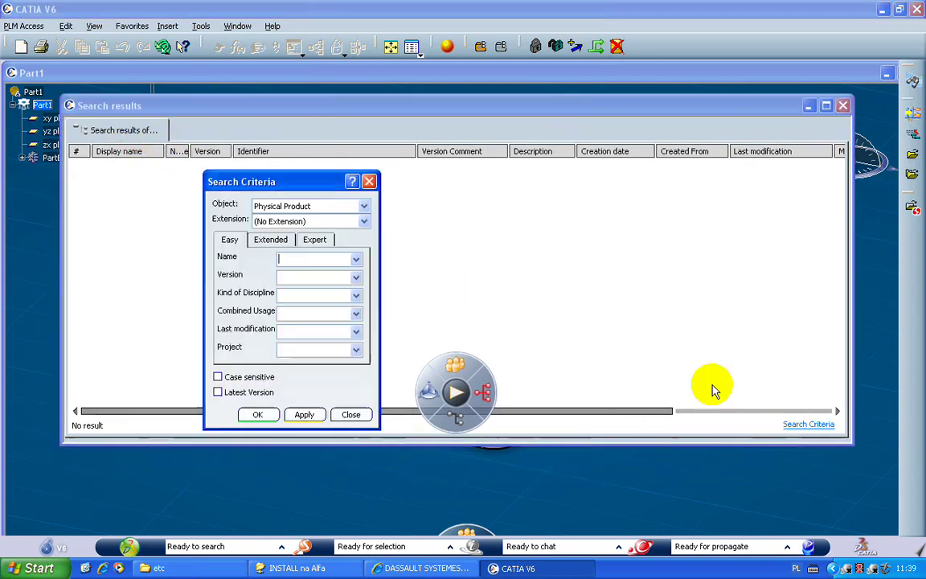
left_click_drag(253, 180, 232, 167)
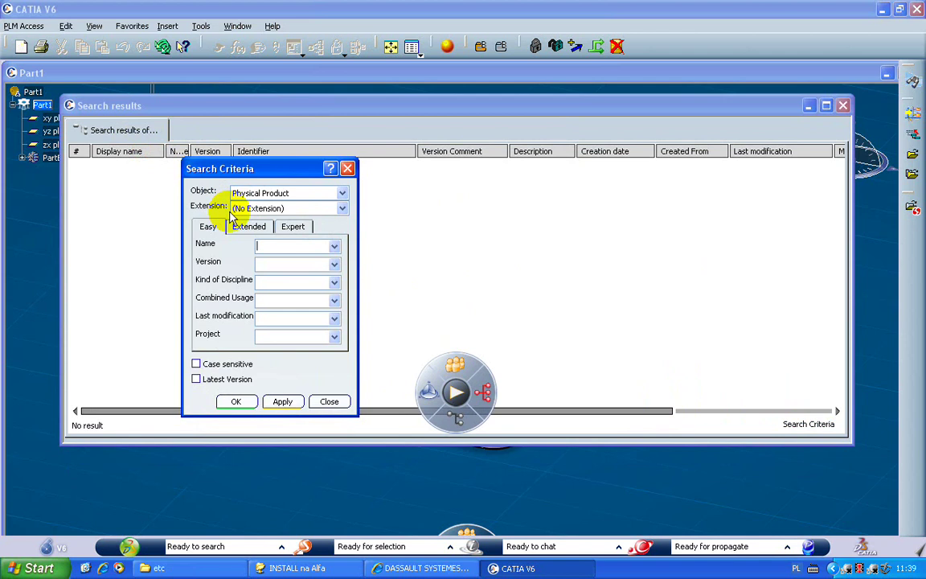
left_click(293, 227)
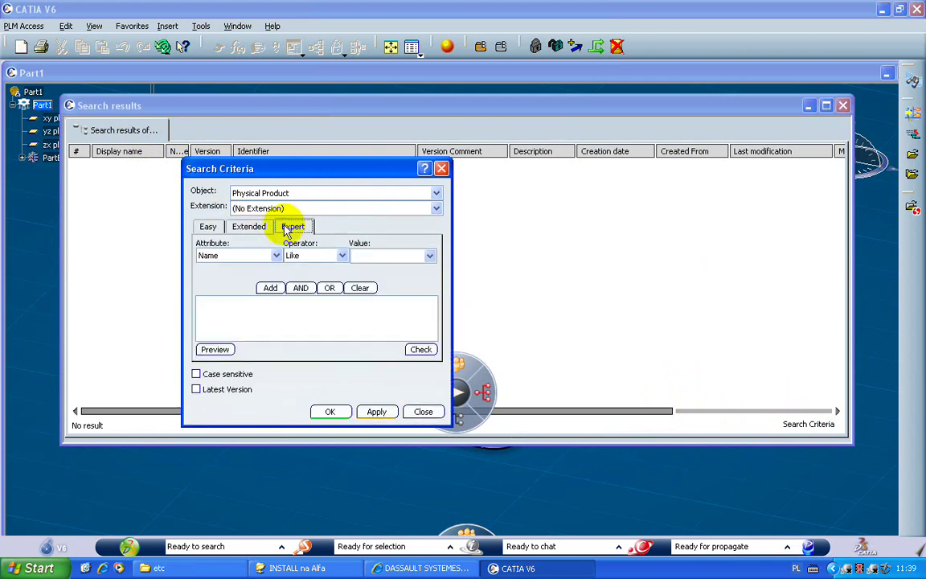
left_click(211, 228)
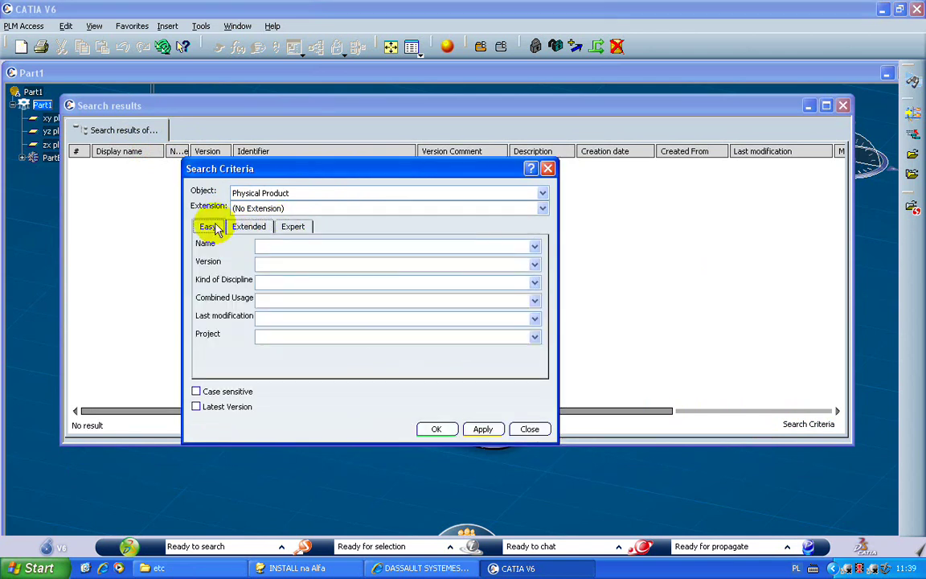
Search for Physical Product objects with no extension and empty Easy criteria, and put away the criteria and results windows.
left_click(284, 192)
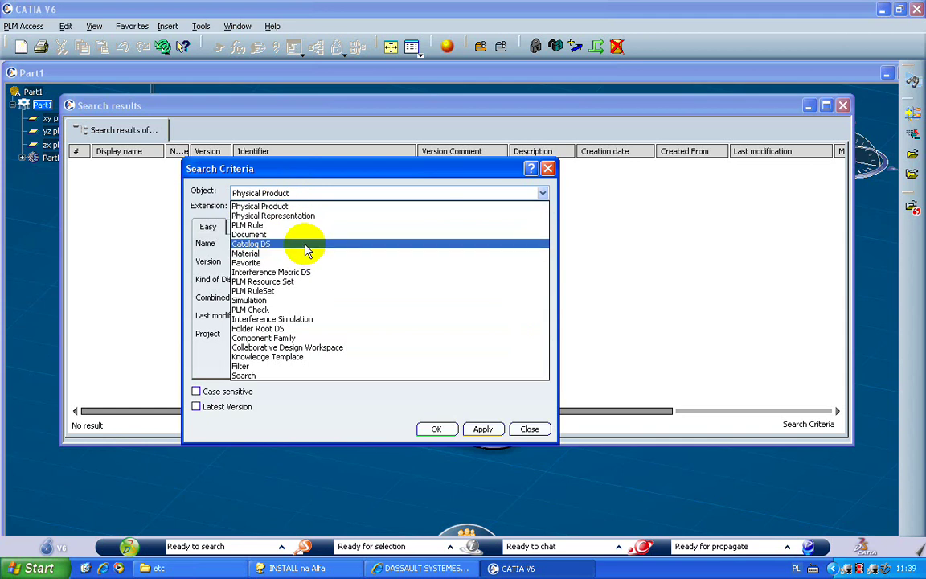
left_click(294, 206)
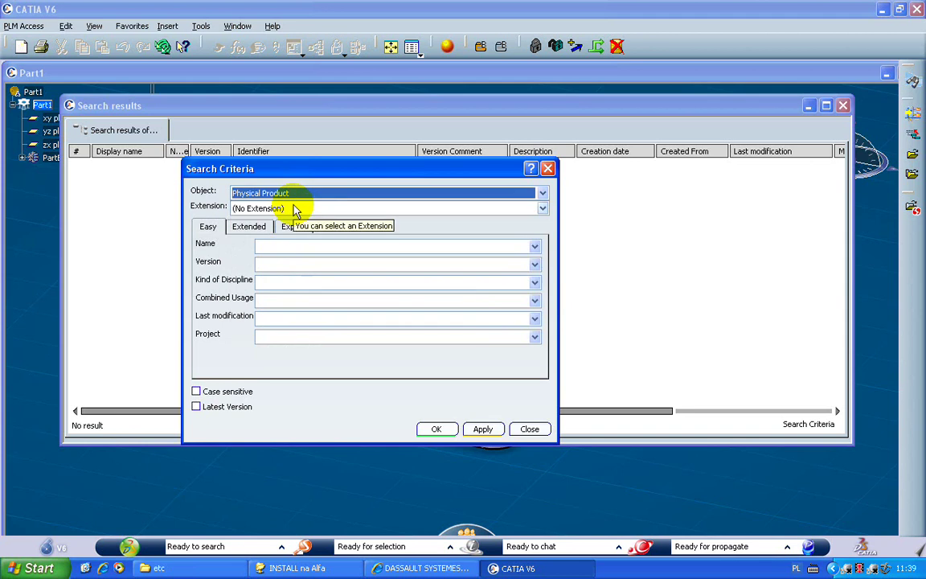
left_click(481, 429)
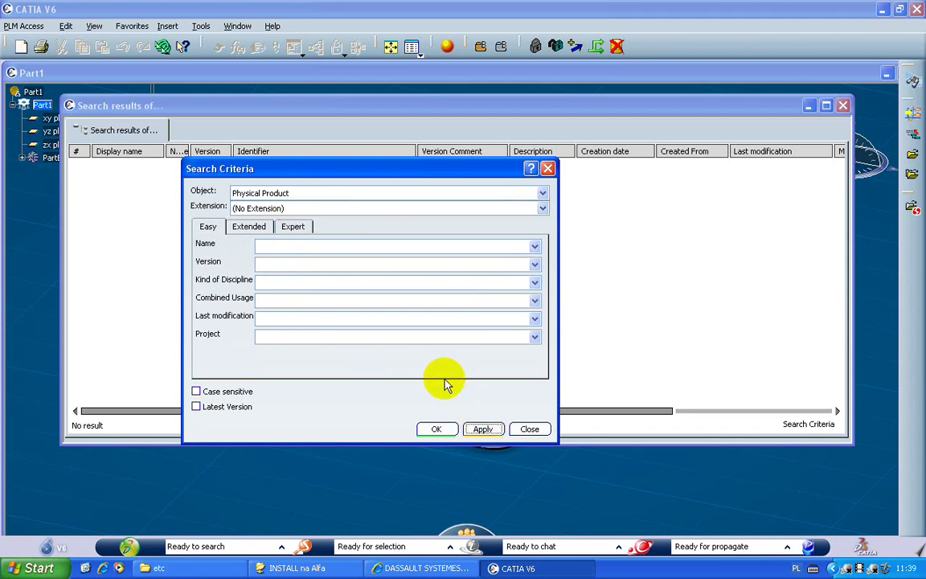
left_click(526, 428)
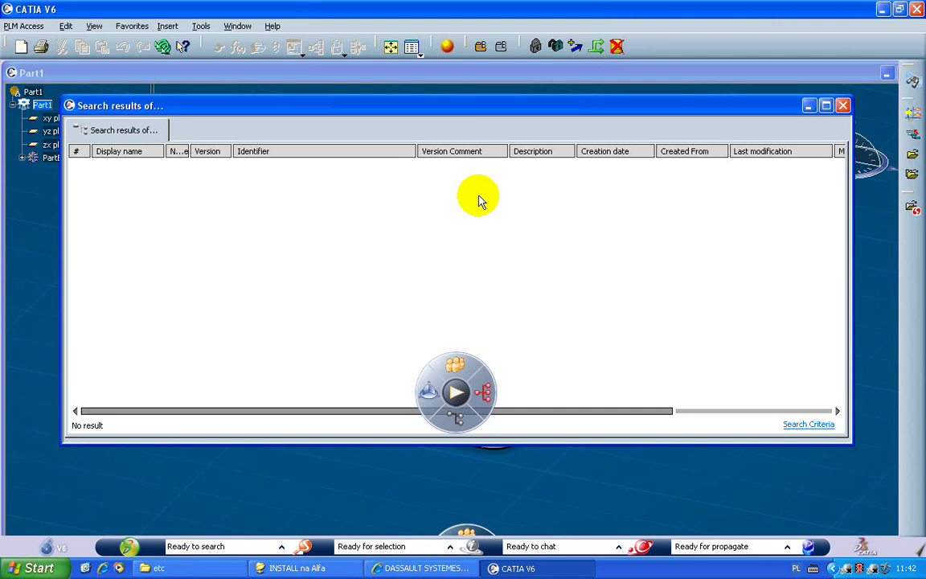
left_click(807, 108)
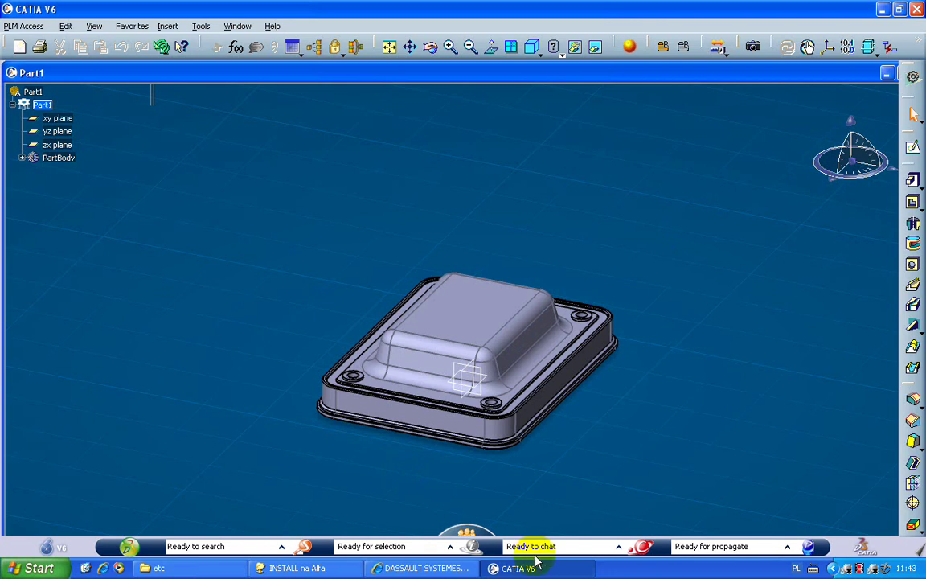
left_click(493, 569)
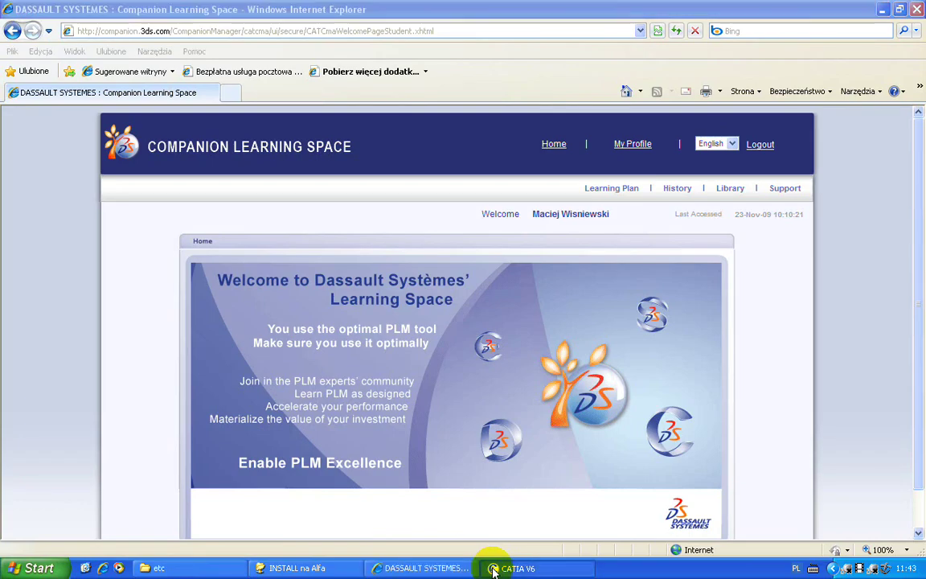
left_click(492, 569)
left_click(434, 569)
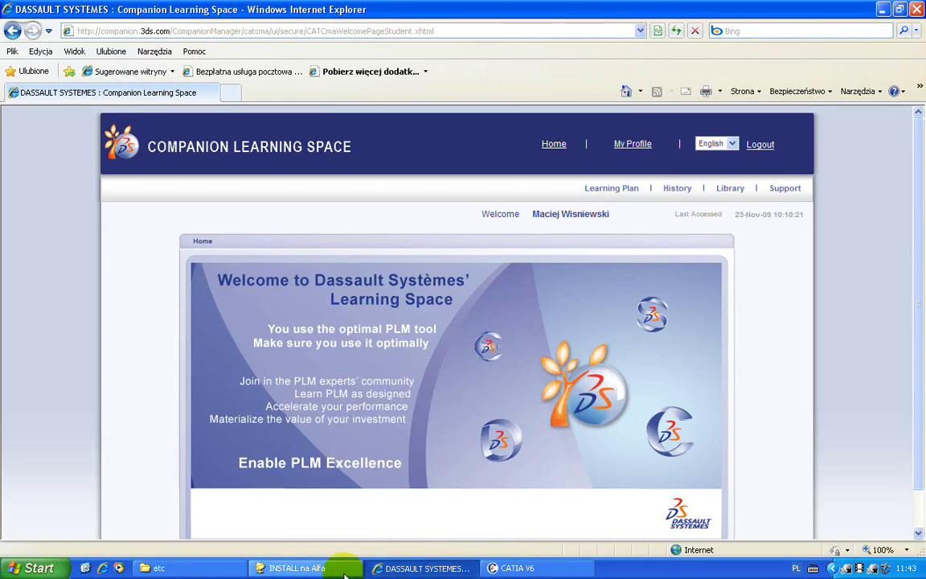
left_click(511, 568)
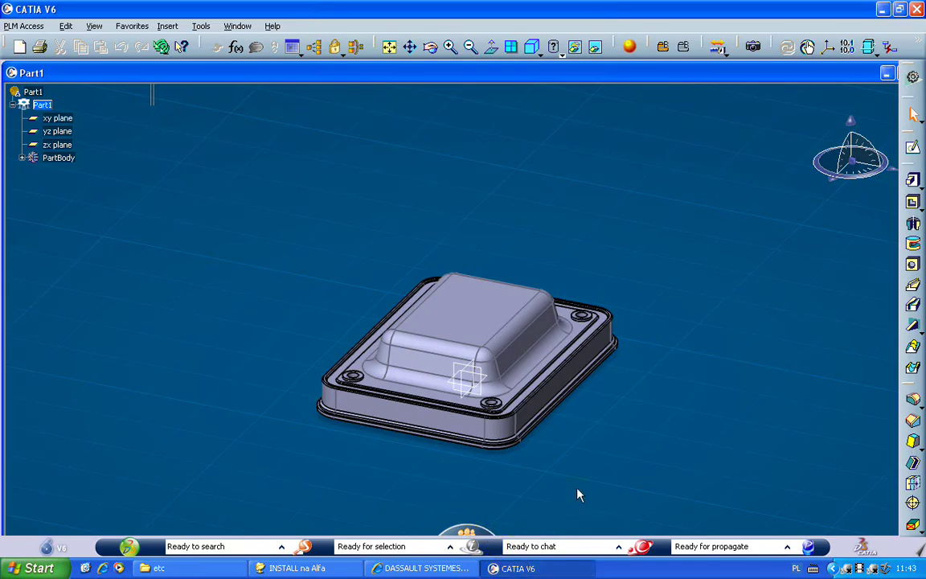
Maximize the Part1 window.
key("F3")
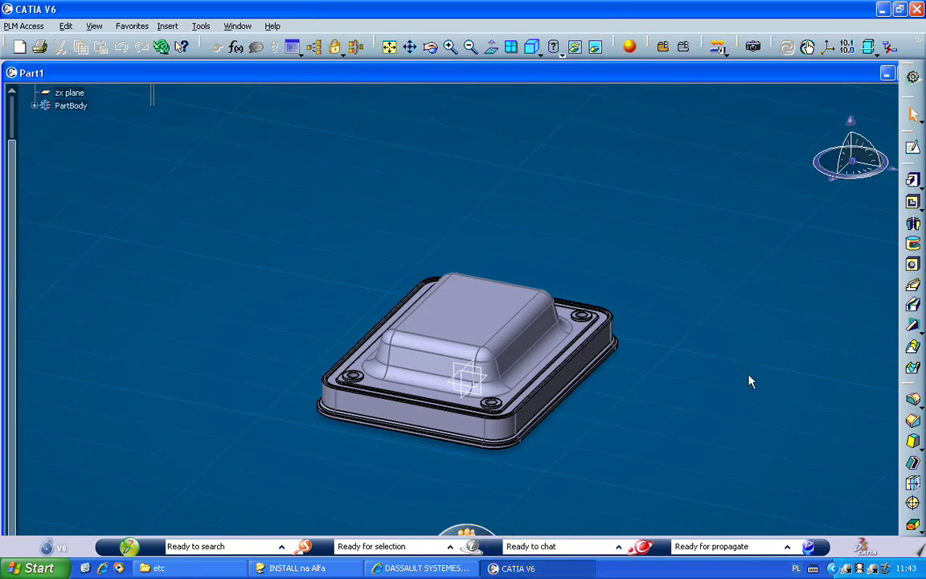
left_click_drag(529, 484, 550, 514)
double_click(686, 76)
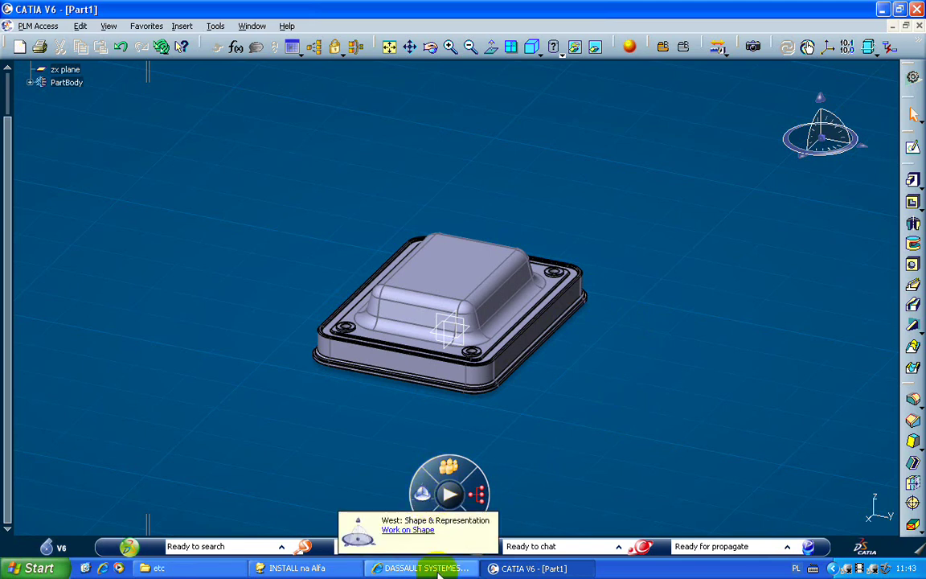
Examine what each compass quadrant, starting with Shape & Representation, shows for Part1, and try playing its display.
left_click(422, 497)
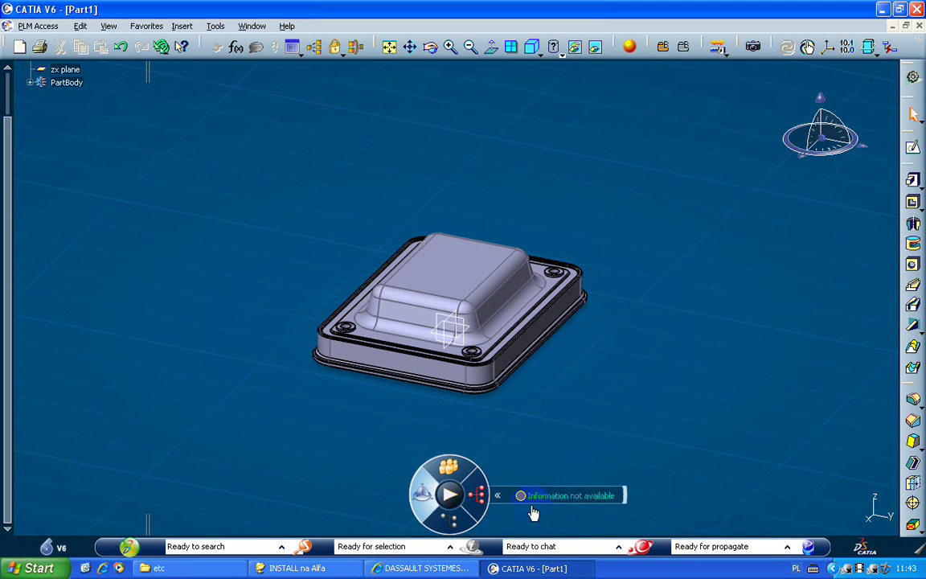
left_click(450, 496)
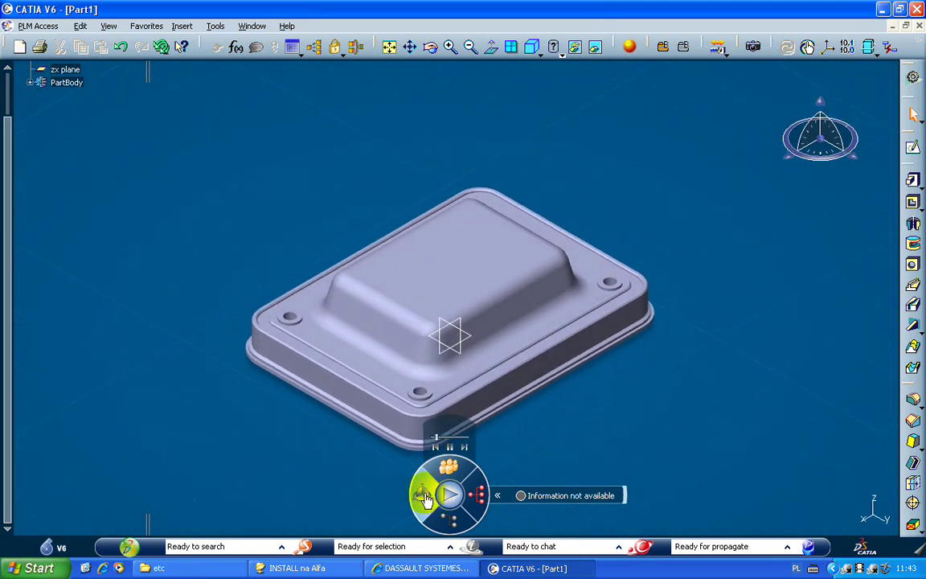
left_click(426, 499)
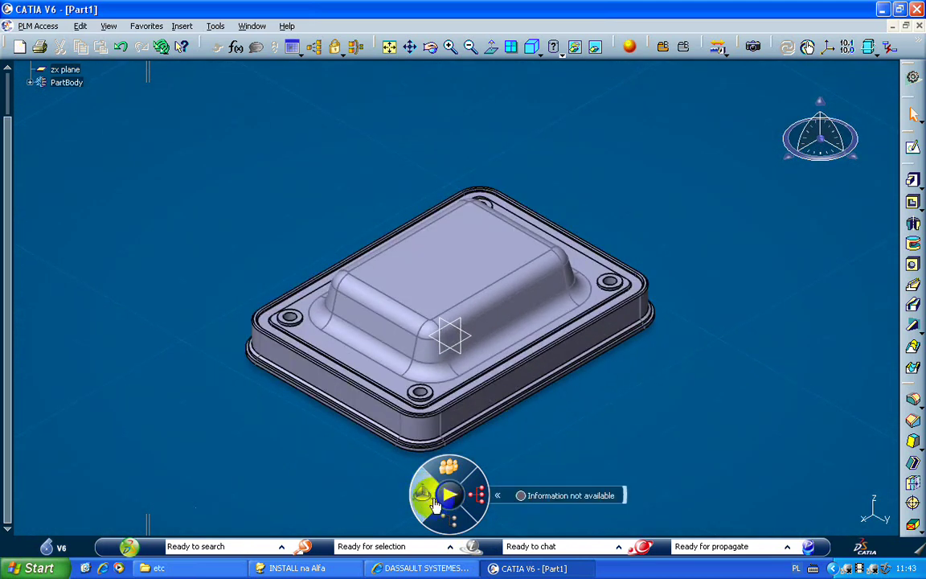
left_click(442, 520)
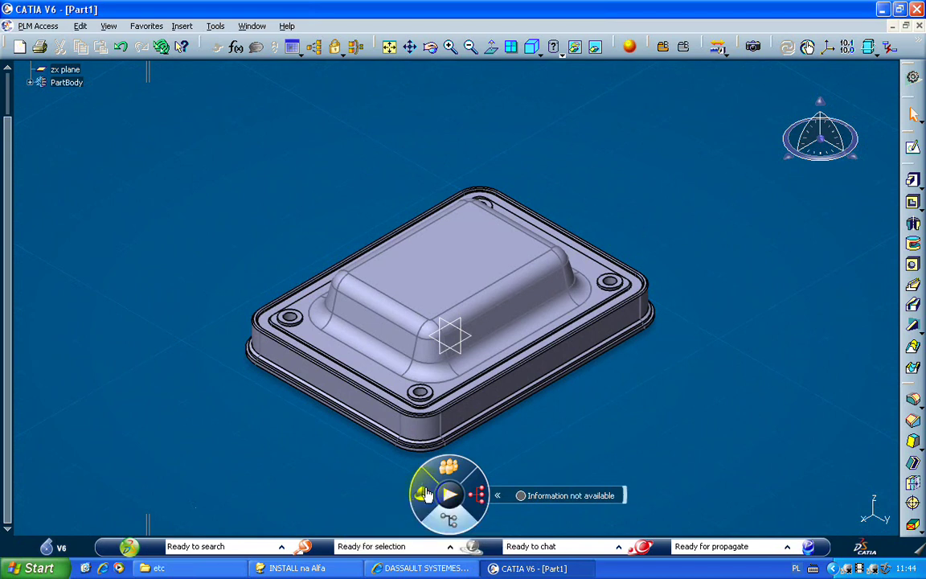
left_click(424, 496)
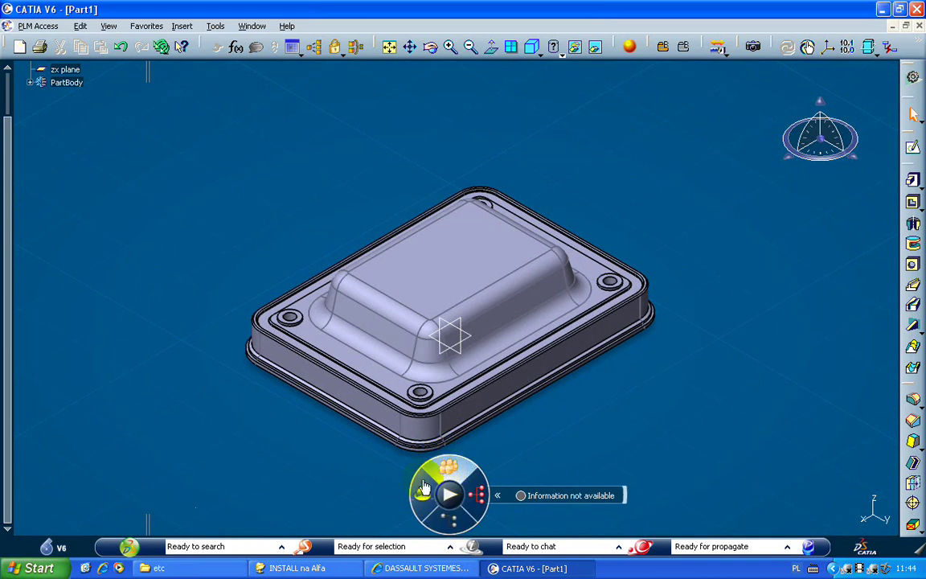
left_click(484, 494)
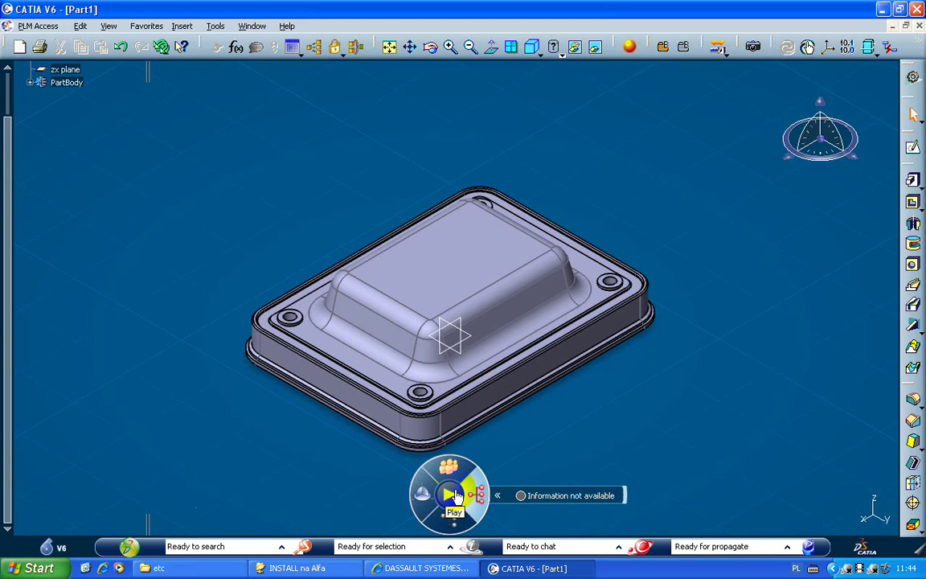
left_click(455, 494)
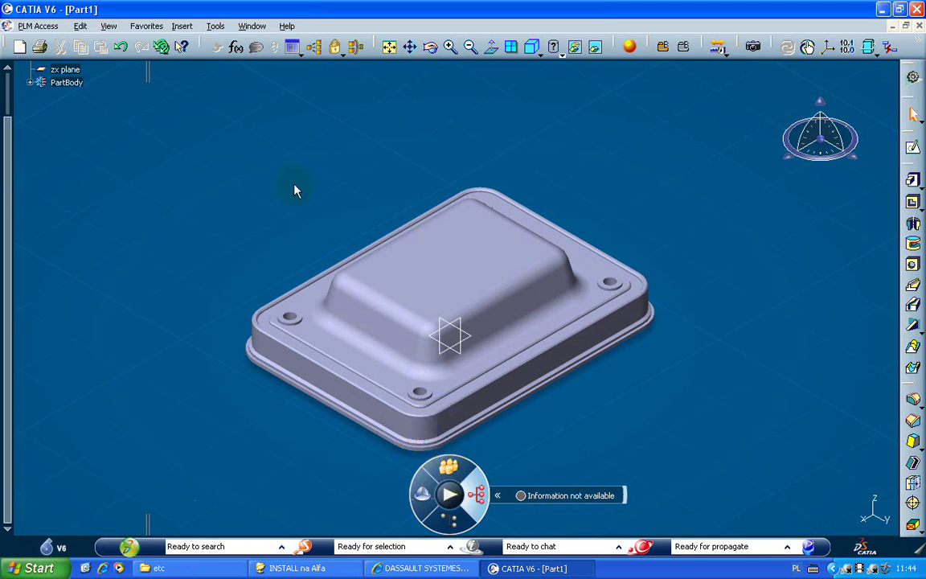
Switch to the Sprzeglo assembly and examine it with the Representation - Shape status colouring.
left_click(251, 26)
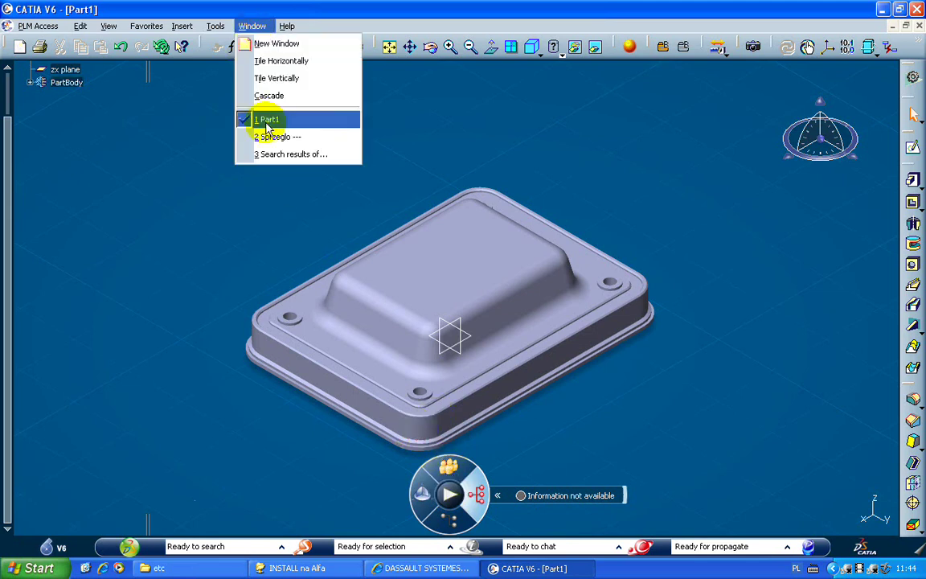
left_click(254, 138)
middle_click_drag(452, 345, 456, 283)
left_click(422, 492)
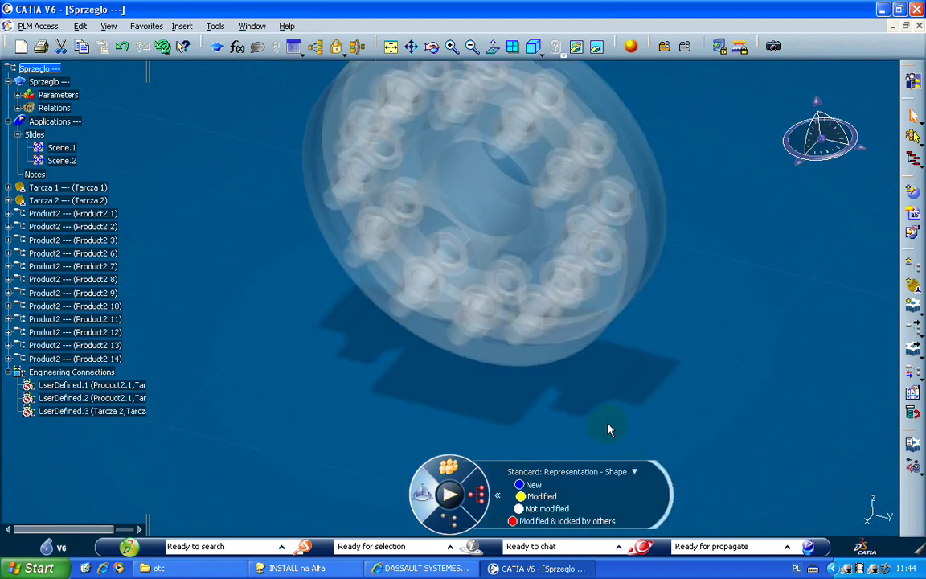
mouse_move(496, 296)
middle_mouse_down()
mouse_move(450, 308)
mouse_move(426, 302)
mouse_move(407, 329)
mouse_move(399, 324)
mouse_move(494, 312)
middle_mouse_up()
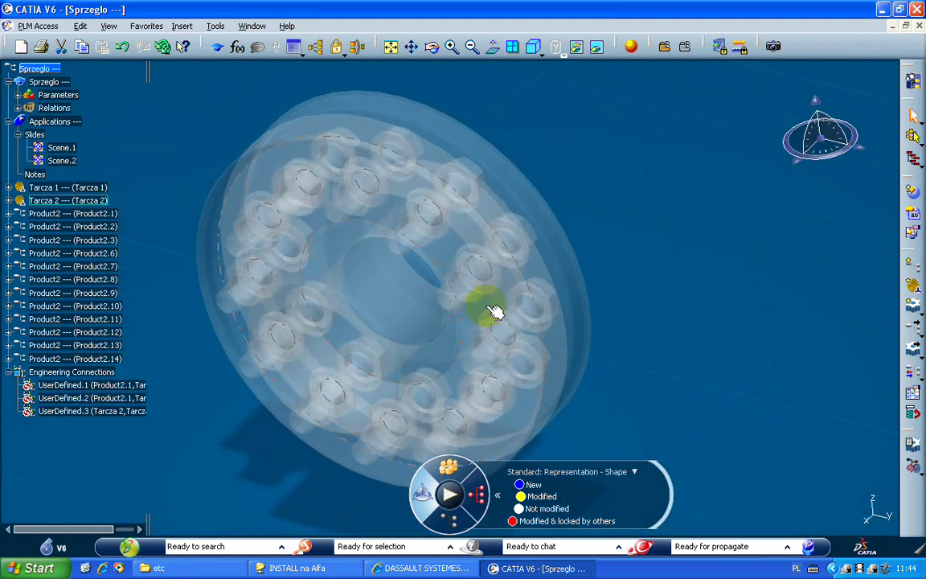
mouse_move(495, 312)
middle_mouse_down()
mouse_move(541, 410)
mouse_move(560, 421)
middle_mouse_up()
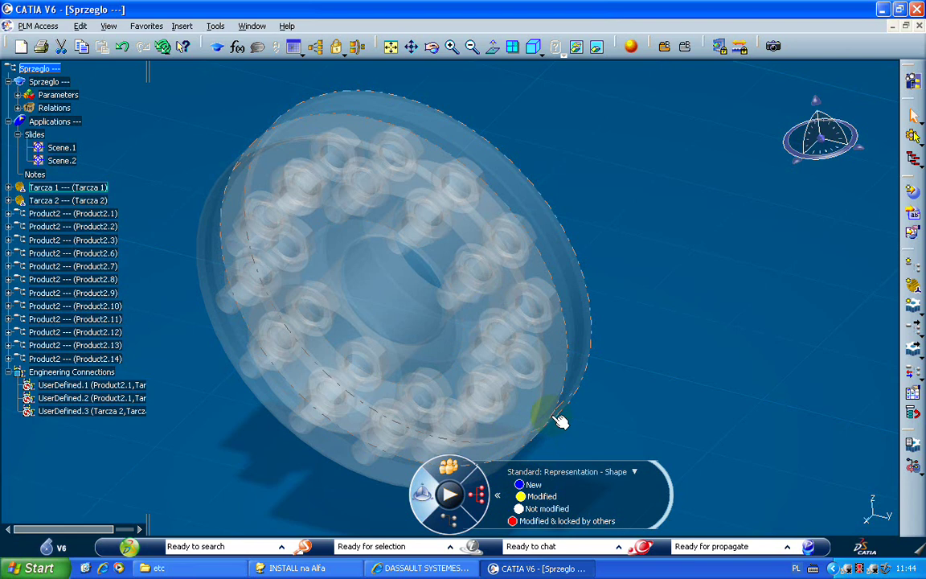
Show the assembly's People lock status and examine the alternative classifications offered for it.
left_click(447, 466)
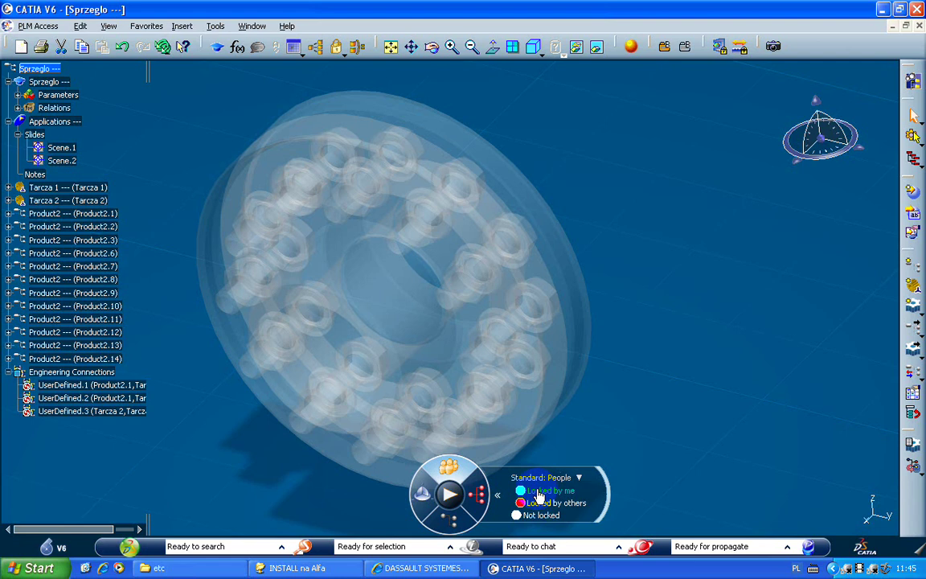
left_click(579, 478)
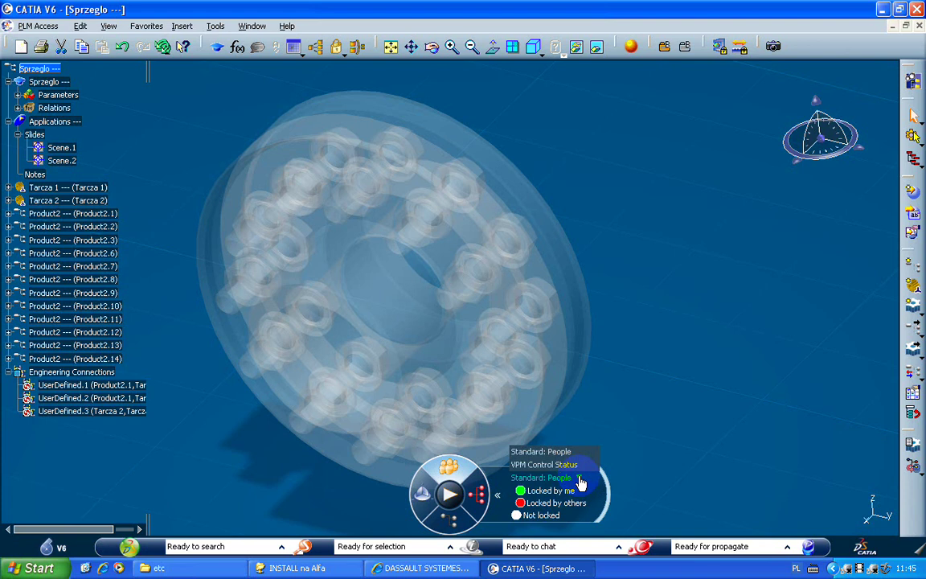
left_click(580, 479)
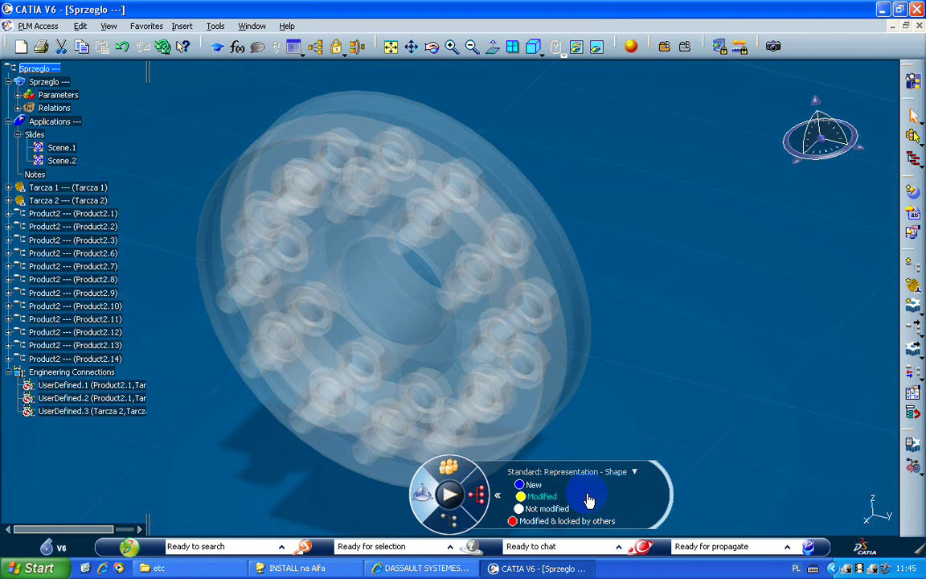
Colour the assembly by old and latest version, inspect its bolted face, and collapse the legend.
left_click(452, 524)
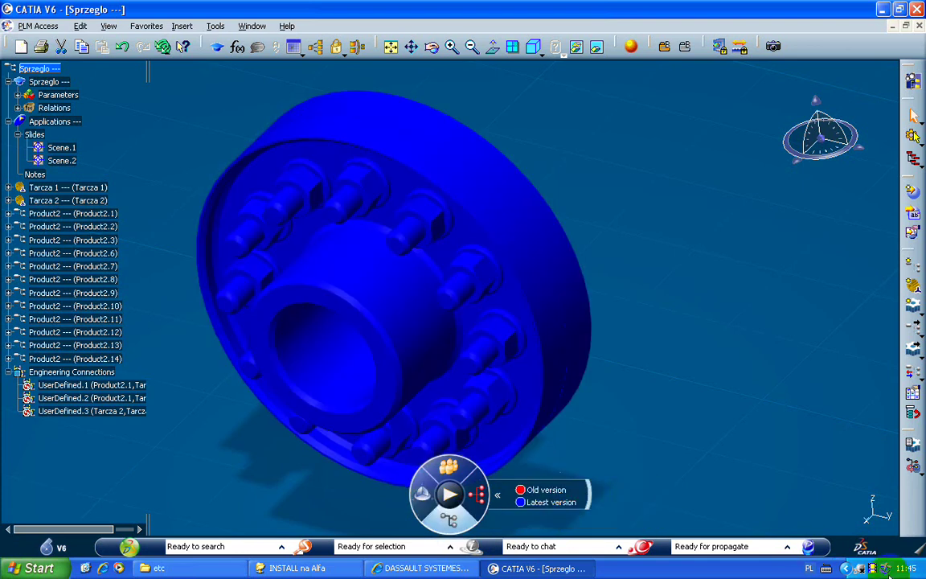
left_click(845, 569)
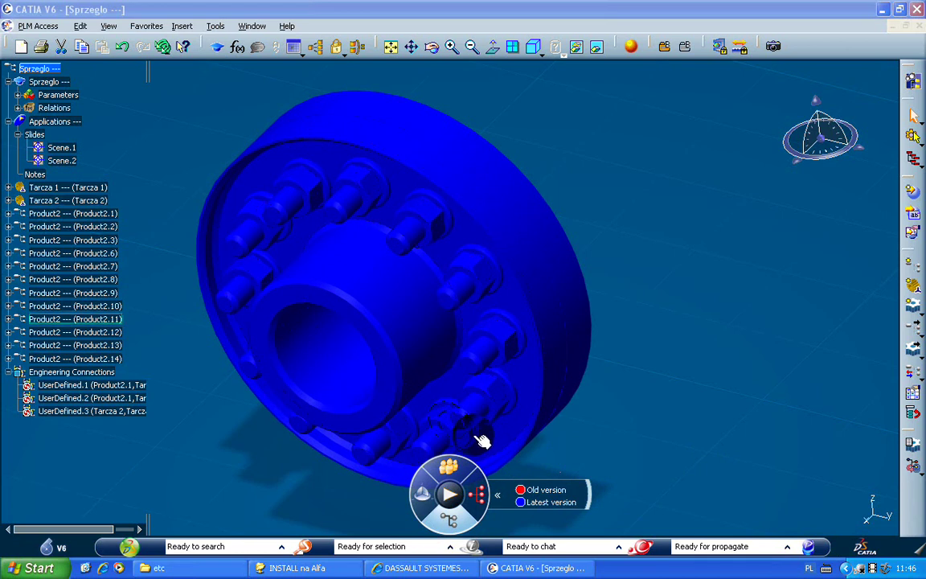
middle_click_drag(332, 322, 428, 262)
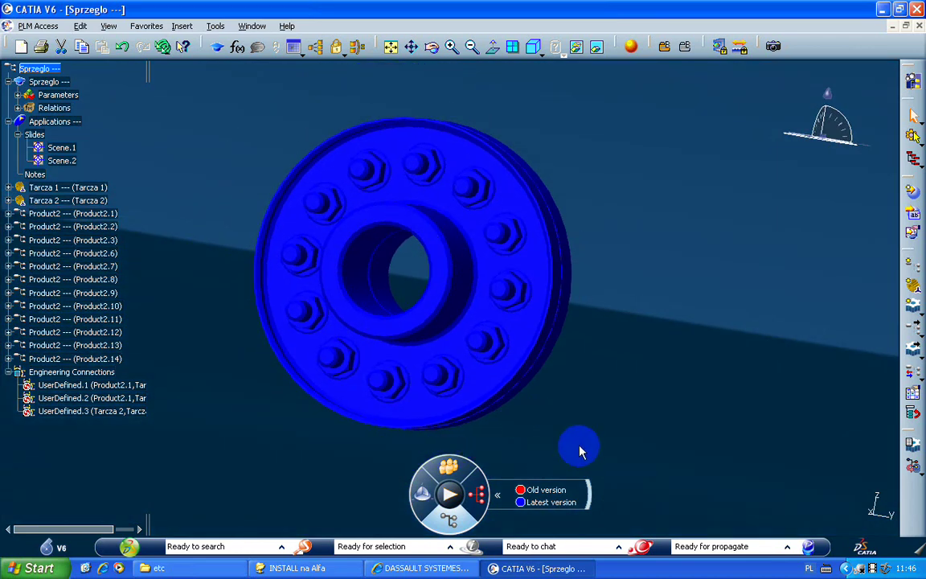
left_click(450, 494)
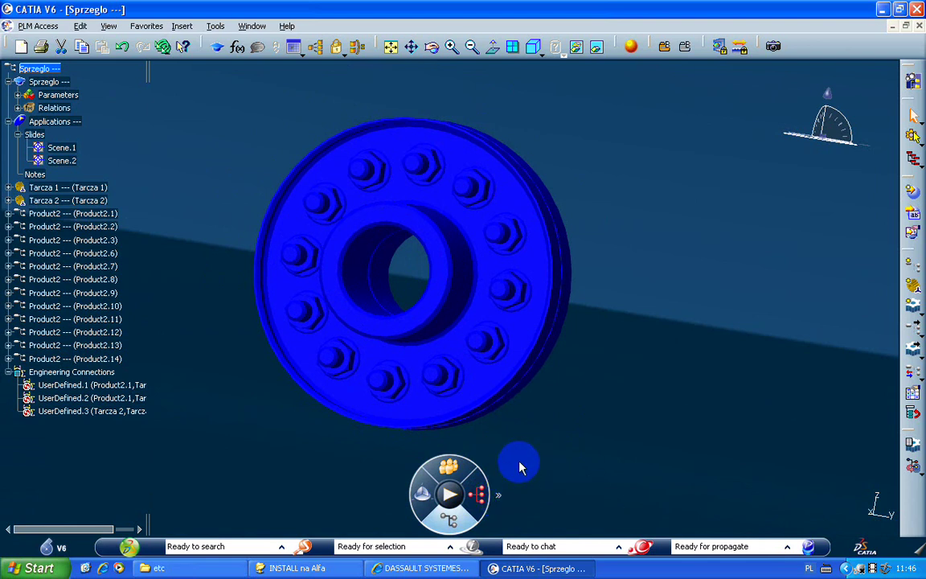
middle_click_drag(397, 336, 432, 328)
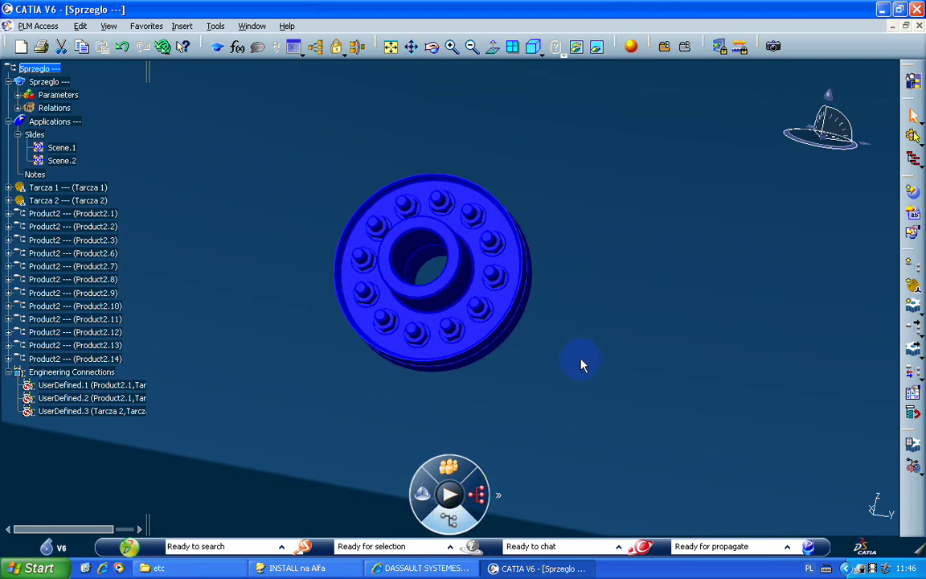
Return the assembly to the People status colouring and inspect it from above.
left_click(448, 466)
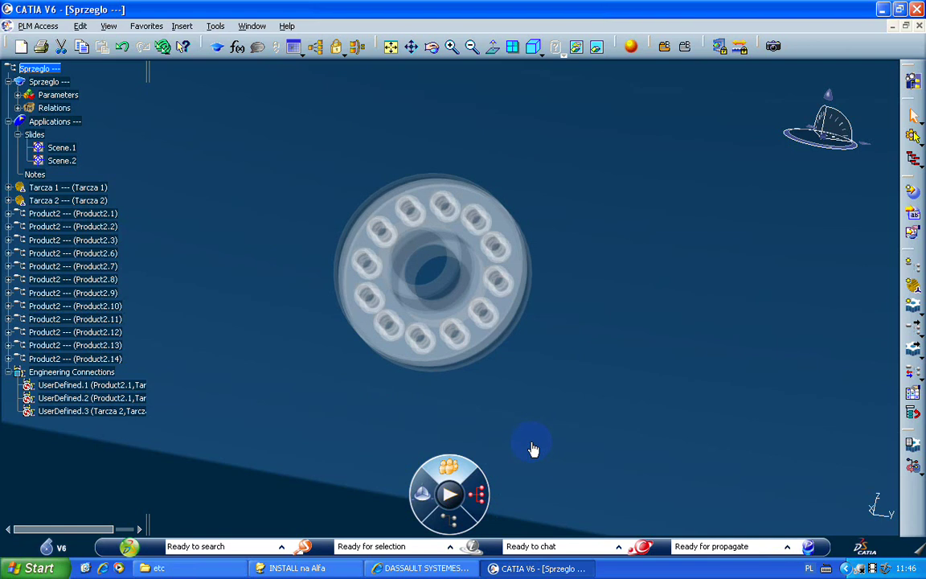
middle_click_drag(394, 254, 521, 368)
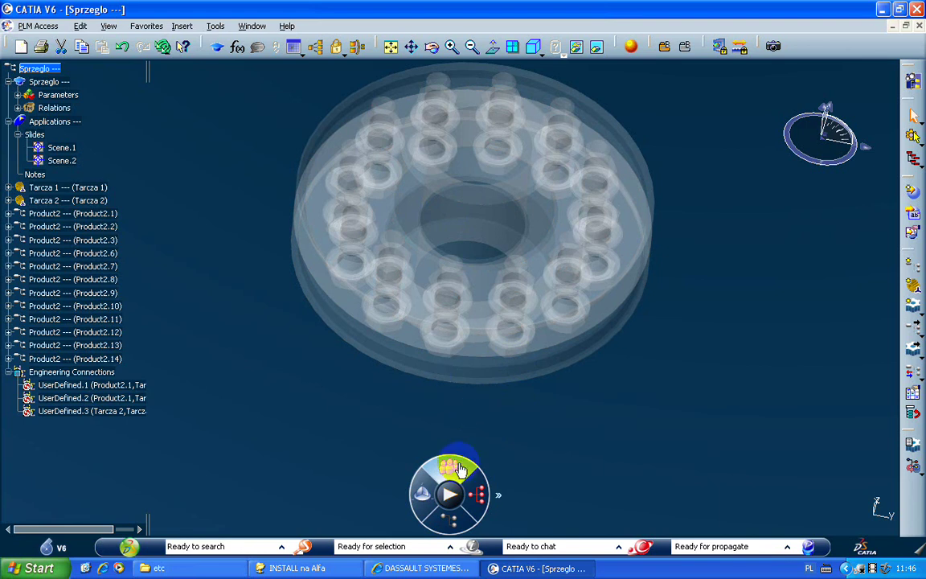
Expand the lock status legend, choose the Standard: People classification, and inspect the transparent Sprzeglo assembly with it.
mouse_move(500, 501)
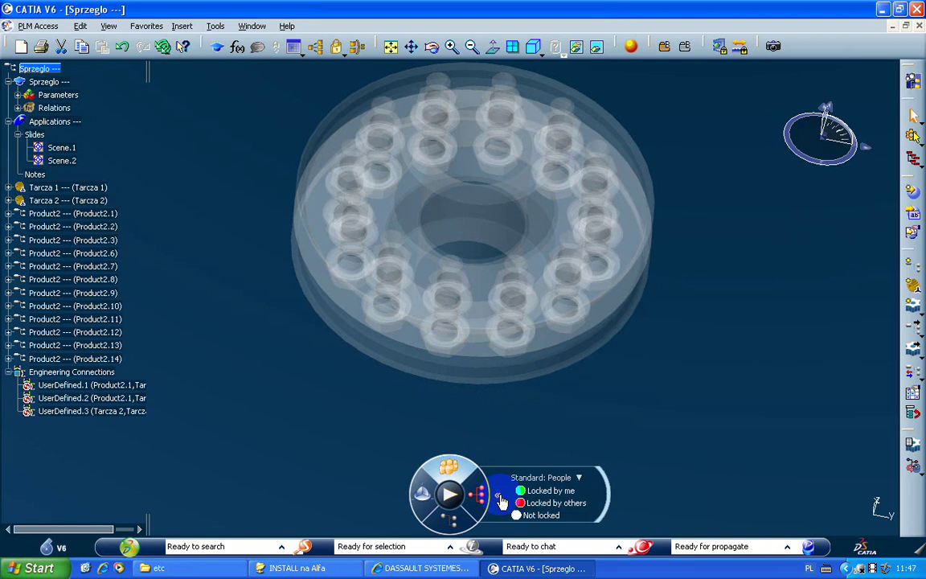
left_click(581, 481)
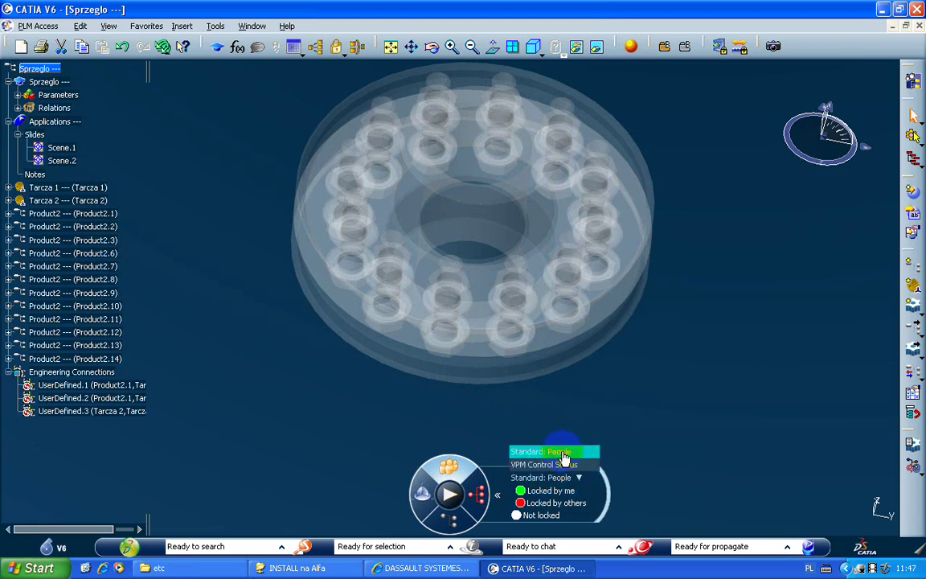
left_click(563, 453)
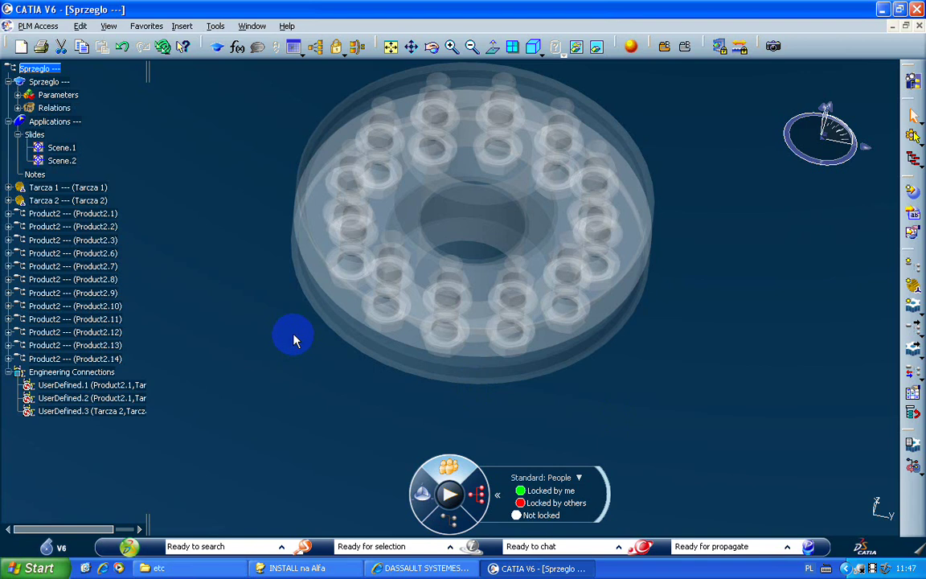
left_click(550, 120)
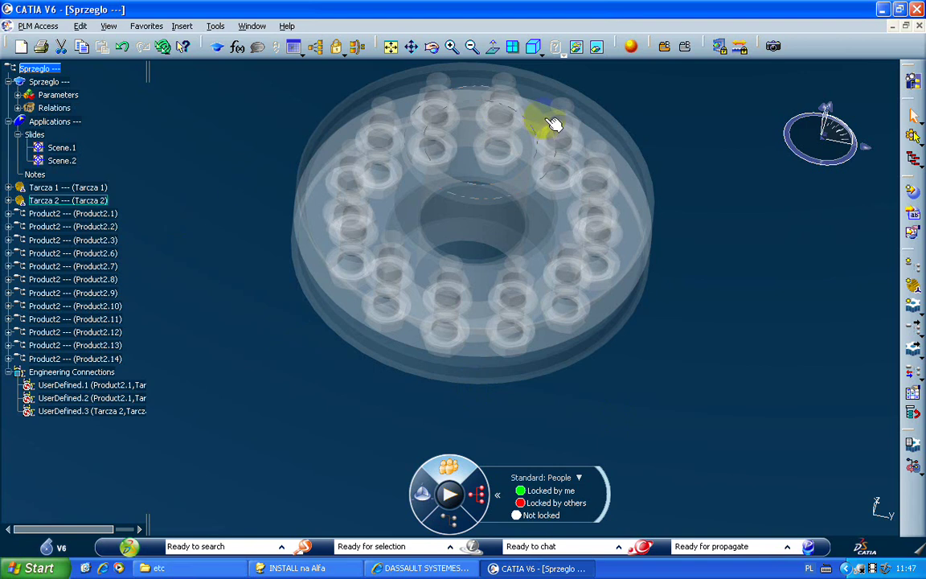
left_click(697, 96)
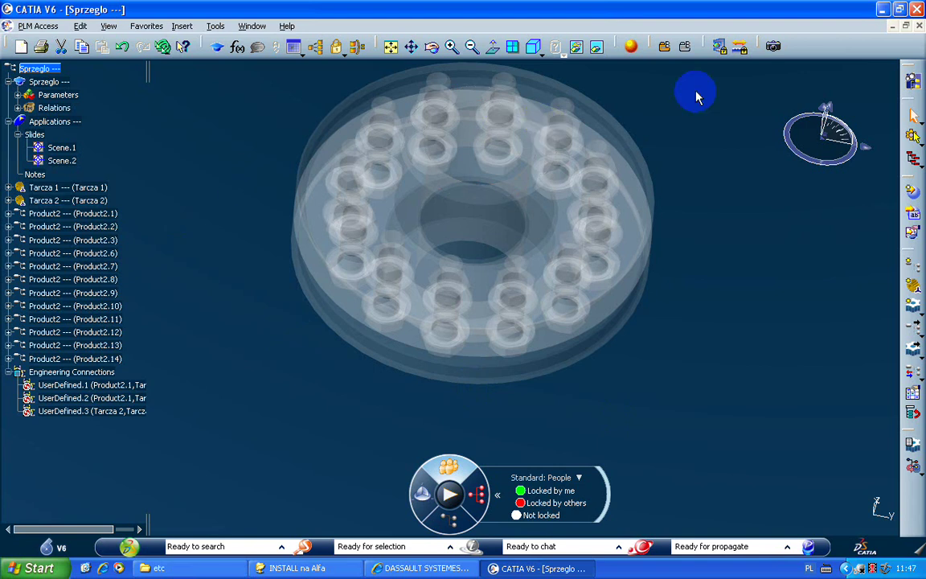
left_click(431, 47)
left_click_drag(434, 213, 425, 255)
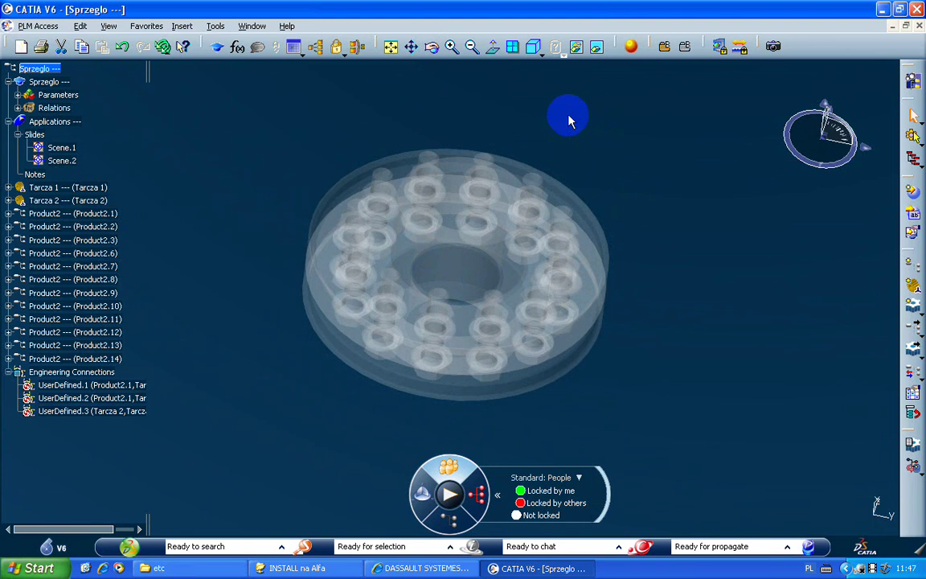
mouse_move(470, 279)
middle_mouse_down()
mouse_move(471, 249)
mouse_move(476, 269)
middle_mouse_up()
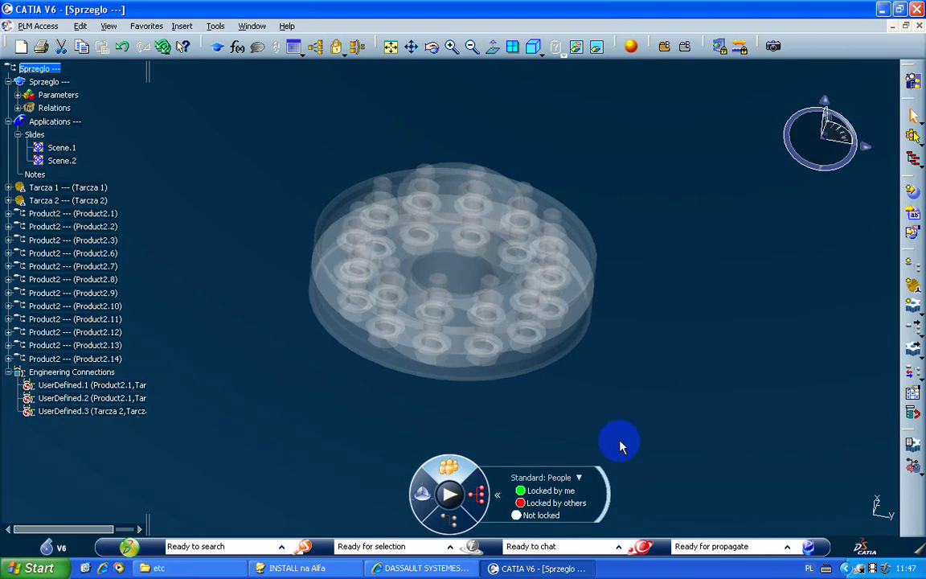
Run and stop the compass playback, and examine the transparent assembly from several angles.
left_click(448, 492)
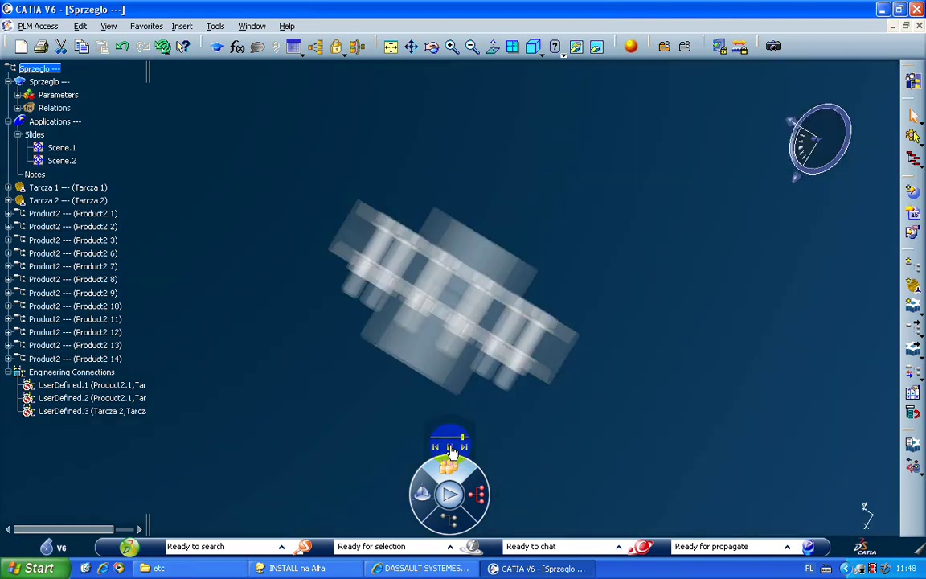
left_click(451, 446)
middle_click_drag(636, 349, 459, 389)
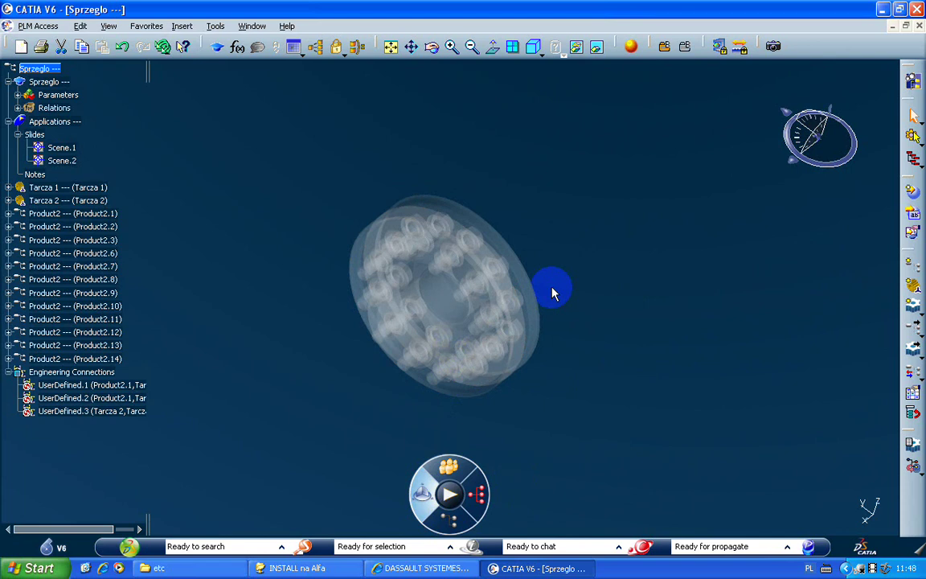
middle_click_drag(552, 287, 488, 326)
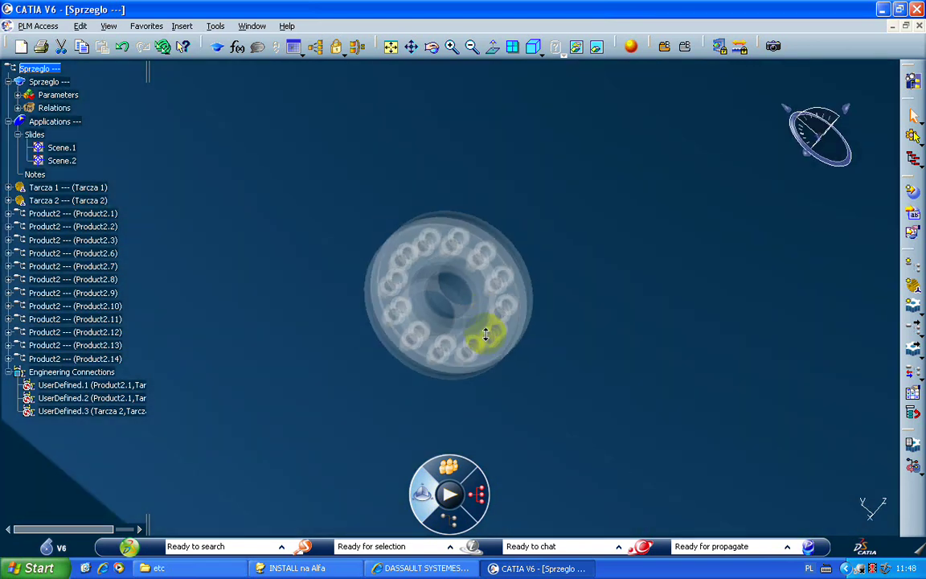
Turn off the compass shape status colouring to restore the assembly's real colours, and inspect the red bolted face.
left_click(422, 501)
middle_click_drag(509, 417, 543, 364)
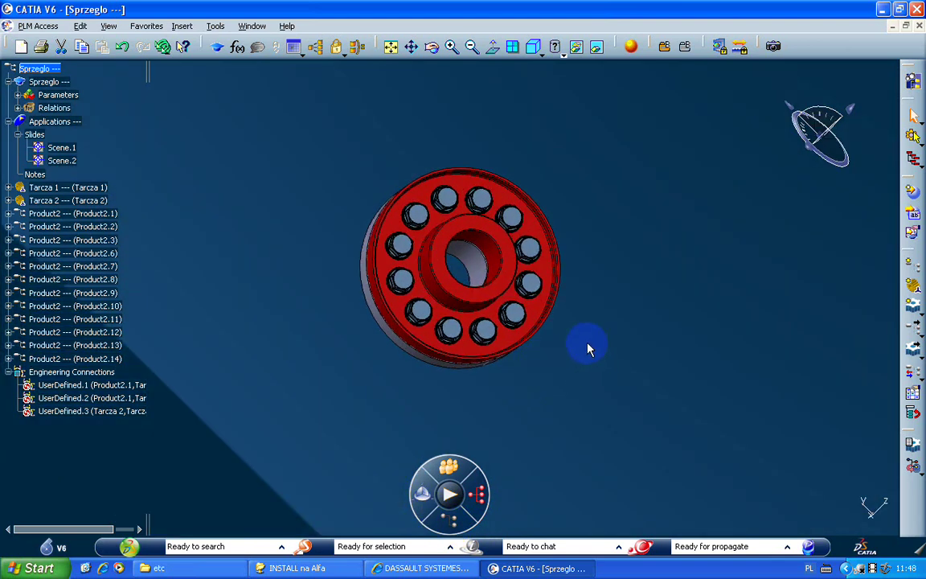
middle_click_drag(709, 263, 645, 215)
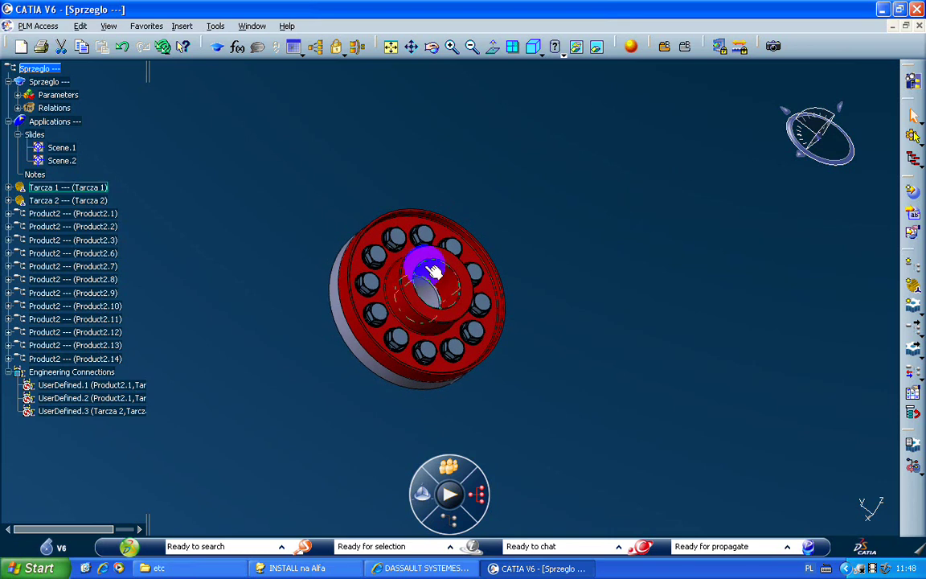
Highlight Tarcza 1 in the assembly and examine the commands offered for its hub's end face.
left_click(61, 186)
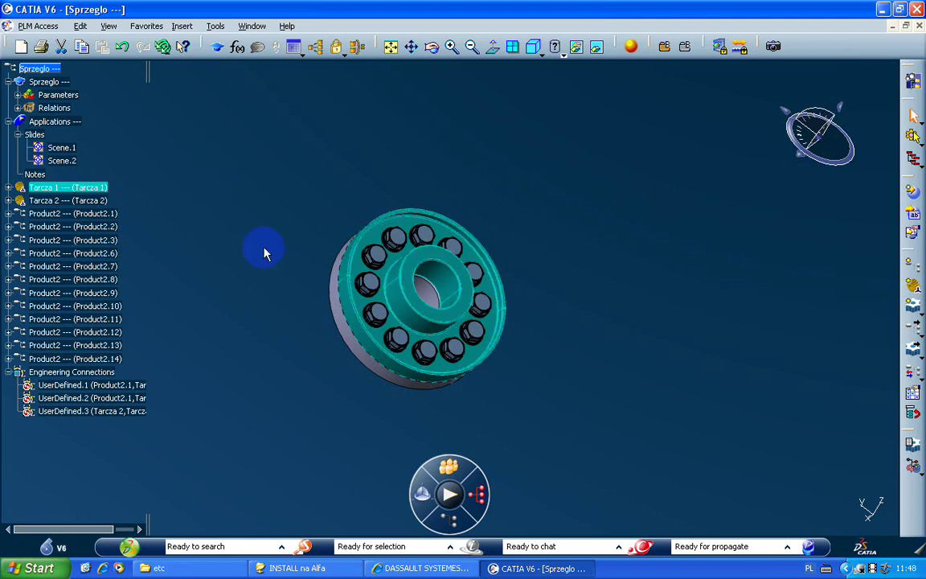
middle_click_drag(325, 366, 322, 252, "ctrl")
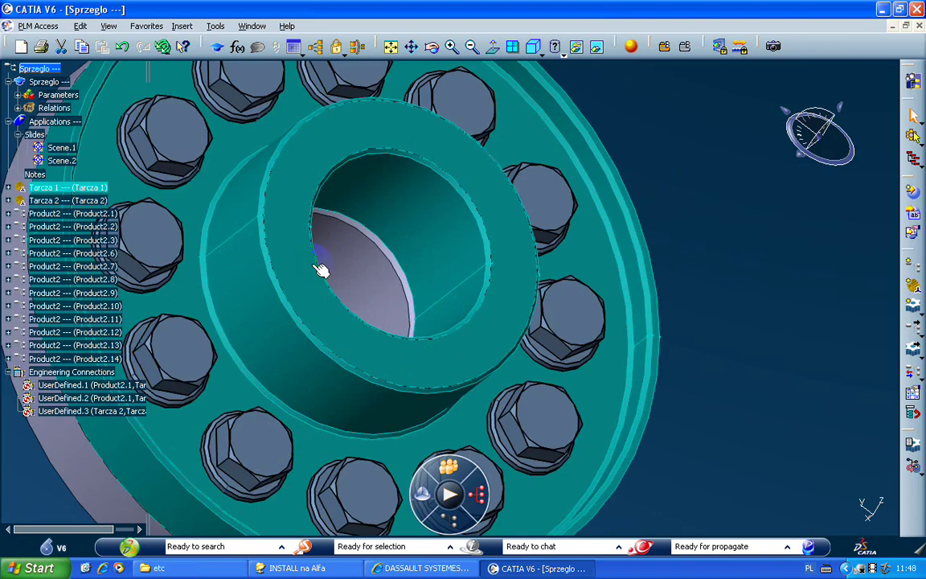
left_click(276, 219)
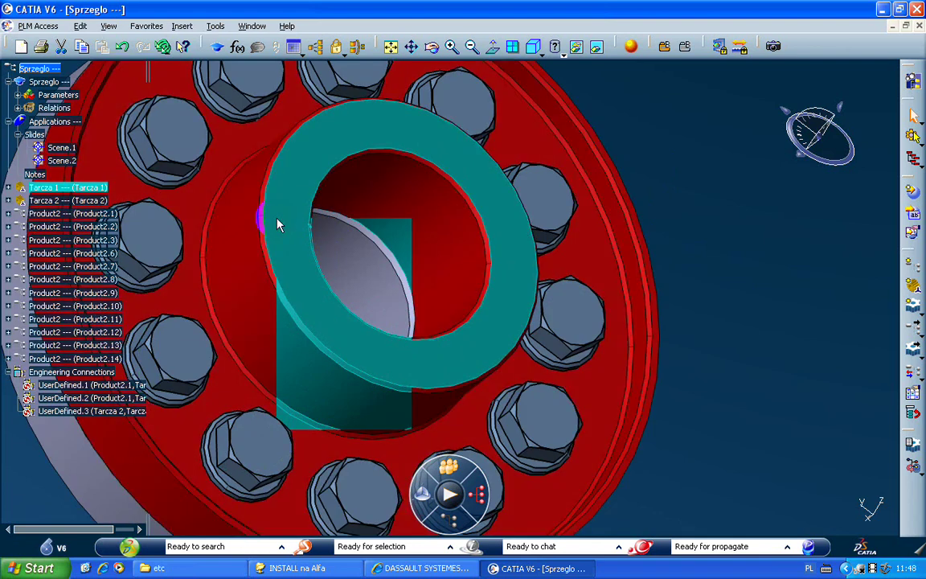
right_click(278, 224)
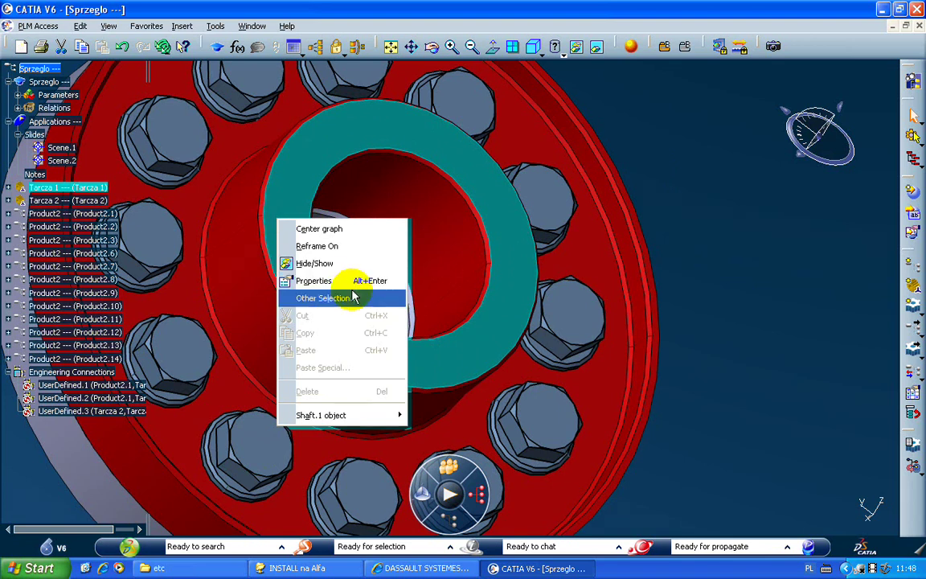
right_click(265, 179)
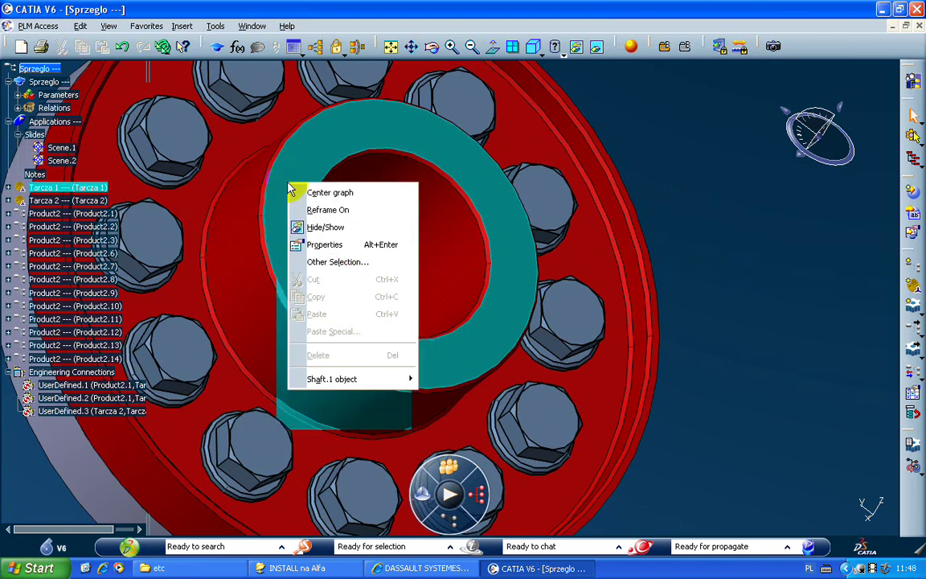
middle_click_drag(627, 205, 650, 262)
left_click(676, 207)
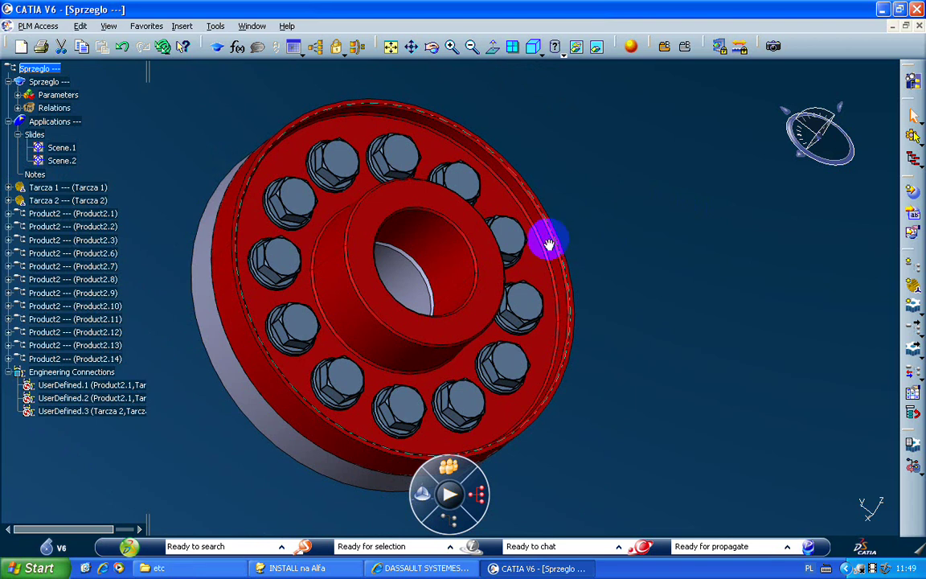
Expand Tarcza 1 in the tree and examine the commands offered for the part and for its nested representation.
right_click(80, 187)
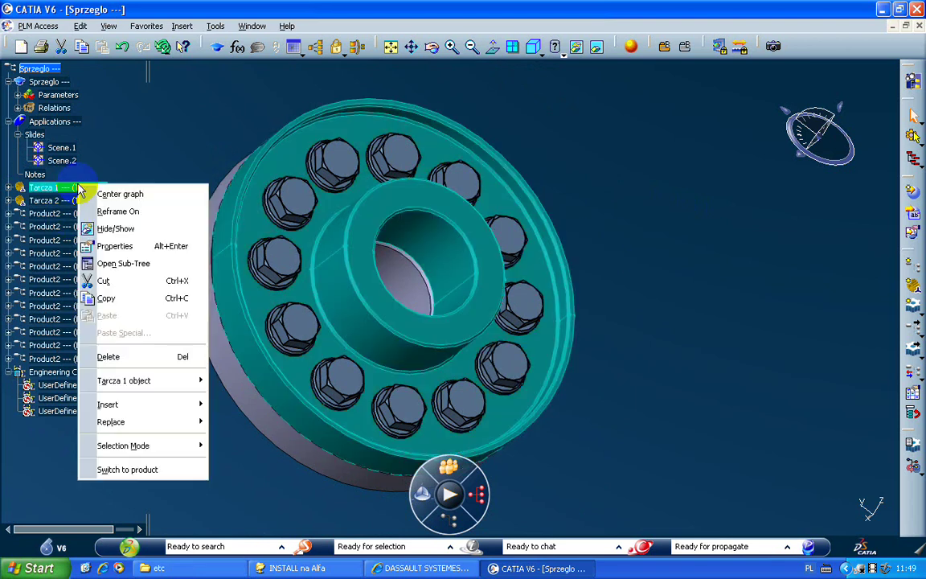
left_click(163, 128)
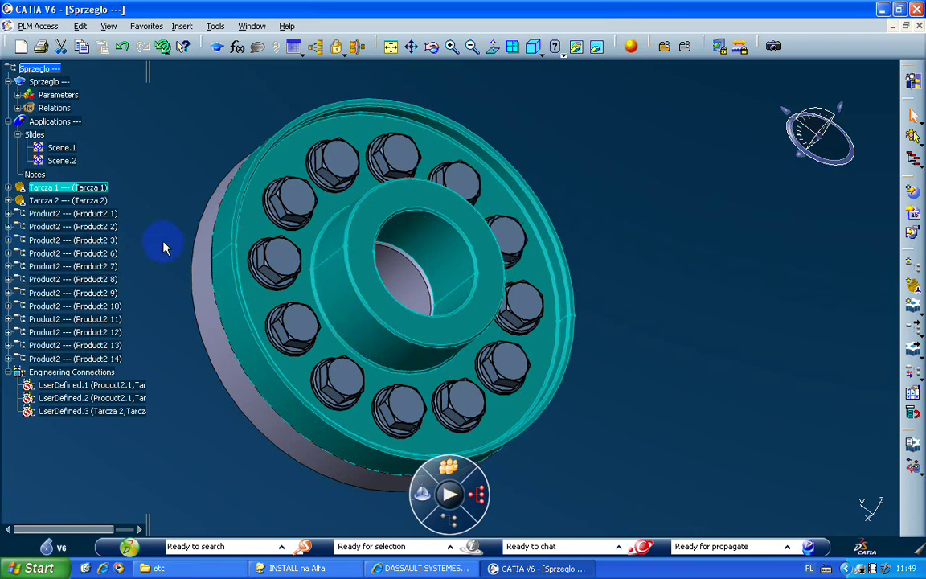
left_click(8, 187)
left_click(17, 201)
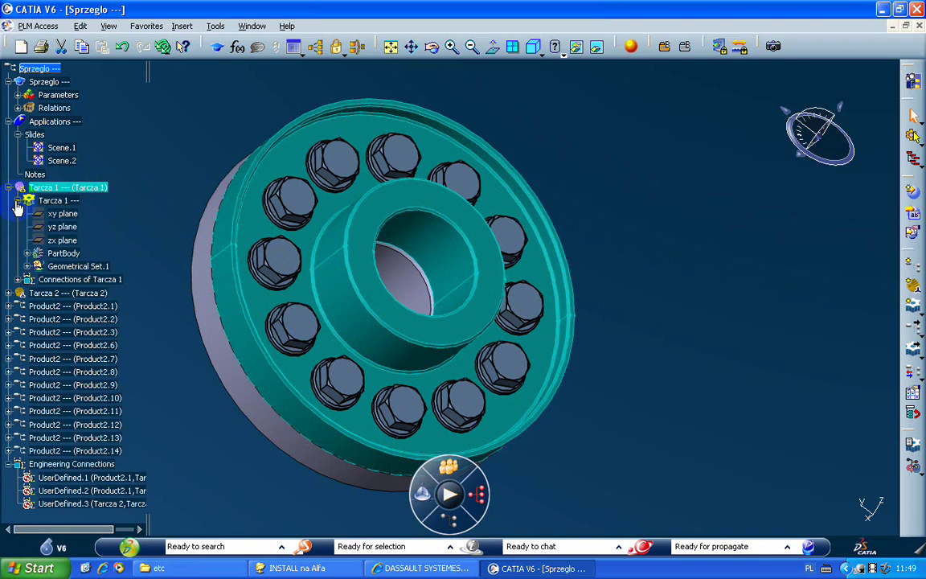
right_click(32, 200)
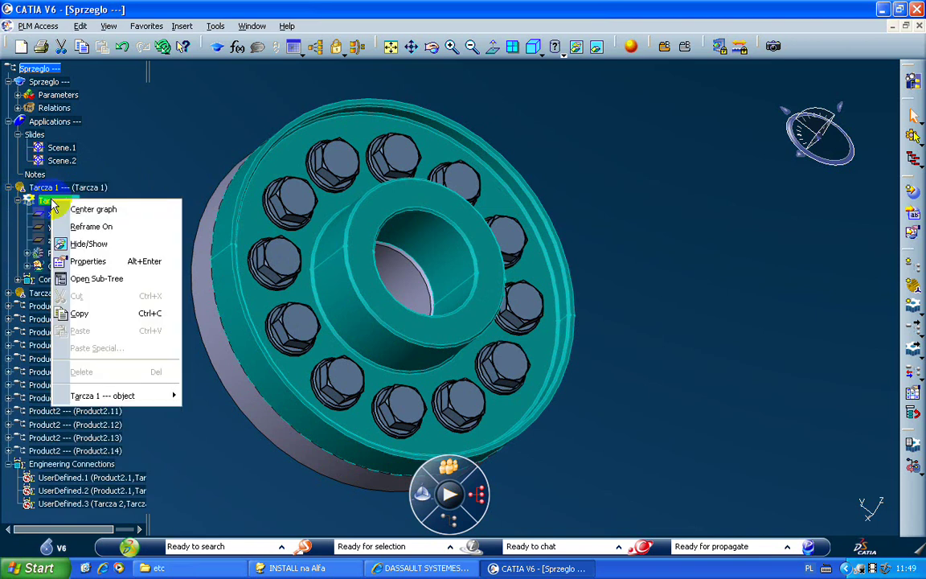
left_click(160, 141)
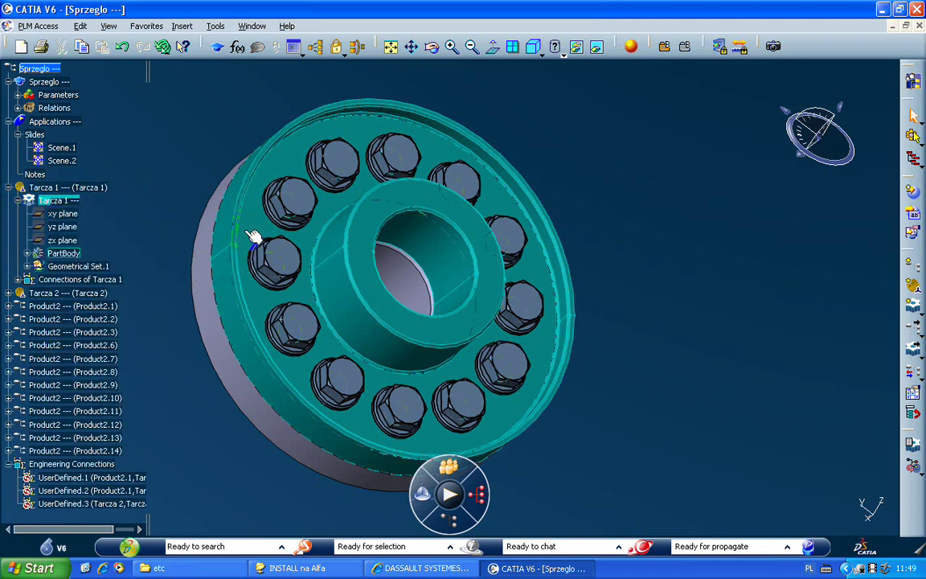
Inspect the Tarcza 1 flange and hub from another angle and clear the selection.
middle_click_drag(583, 283, 652, 329)
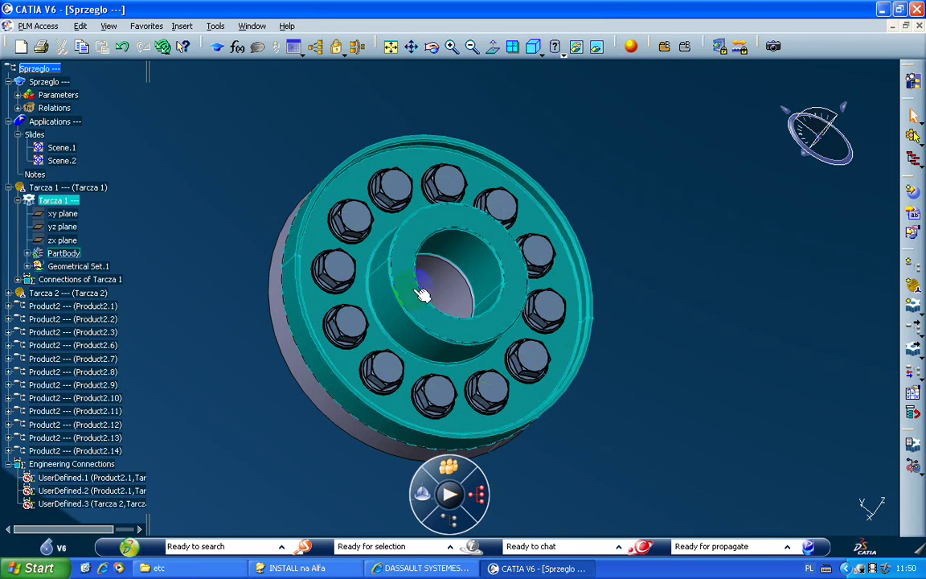
middle_click_drag(423, 294, 620, 314)
left_click(604, 380)
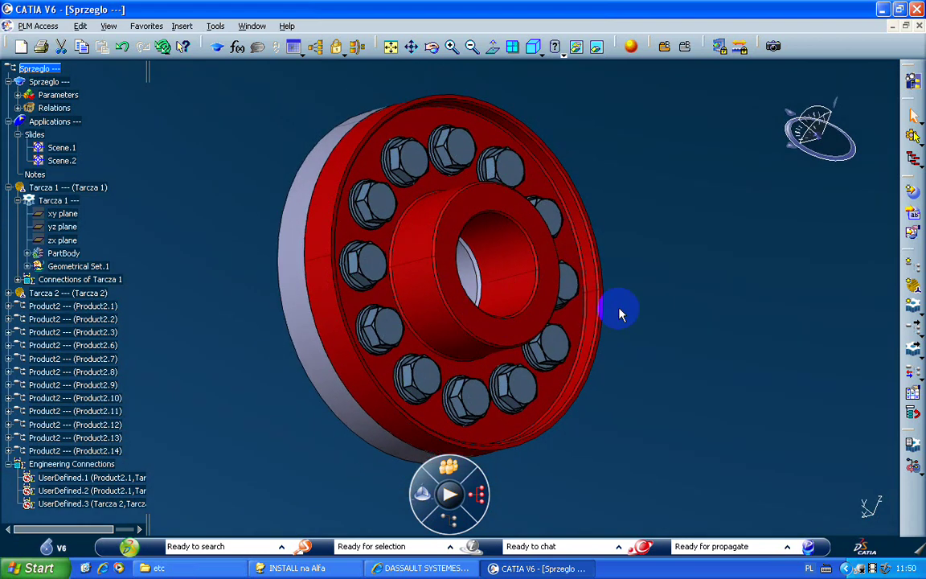